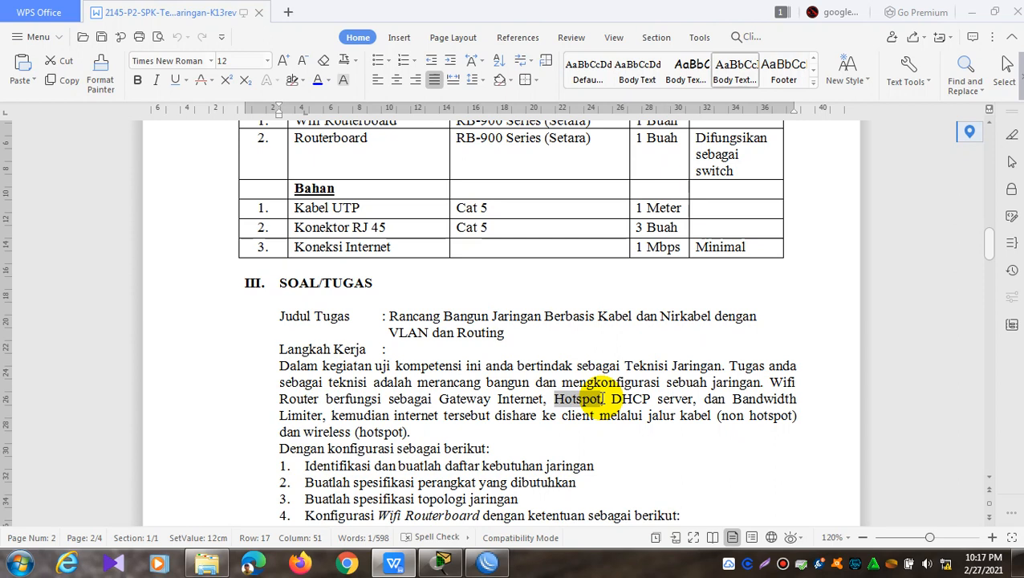
- Examine the Hotspot and DHCP server functions required of the Wifi Router in the task description
drag(602, 399, 694, 406)
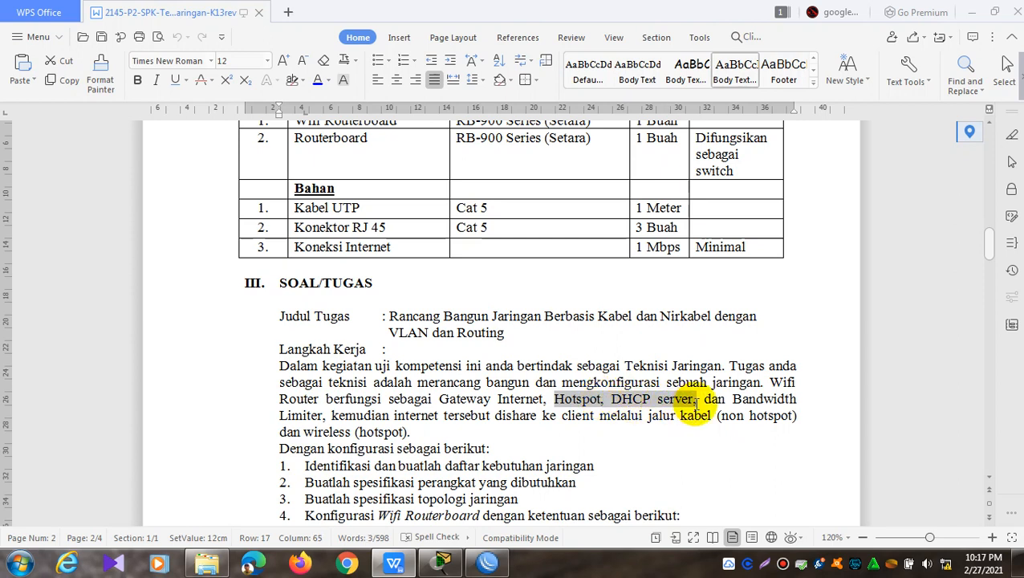
click(664, 401)
drag(611, 400, 691, 400)
drag(554, 398, 685, 400)
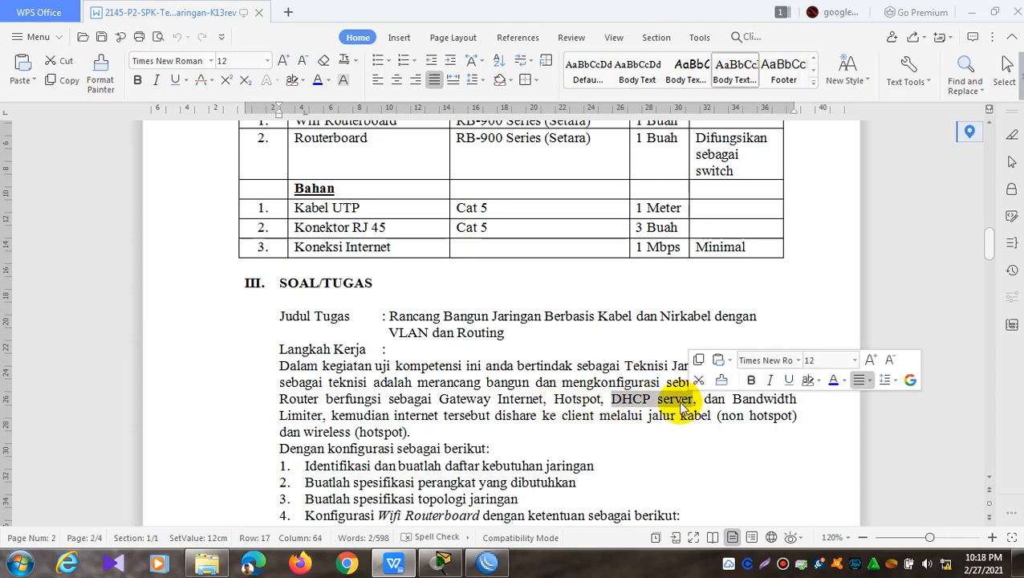
click(677, 399)
drag(609, 399, 692, 401)
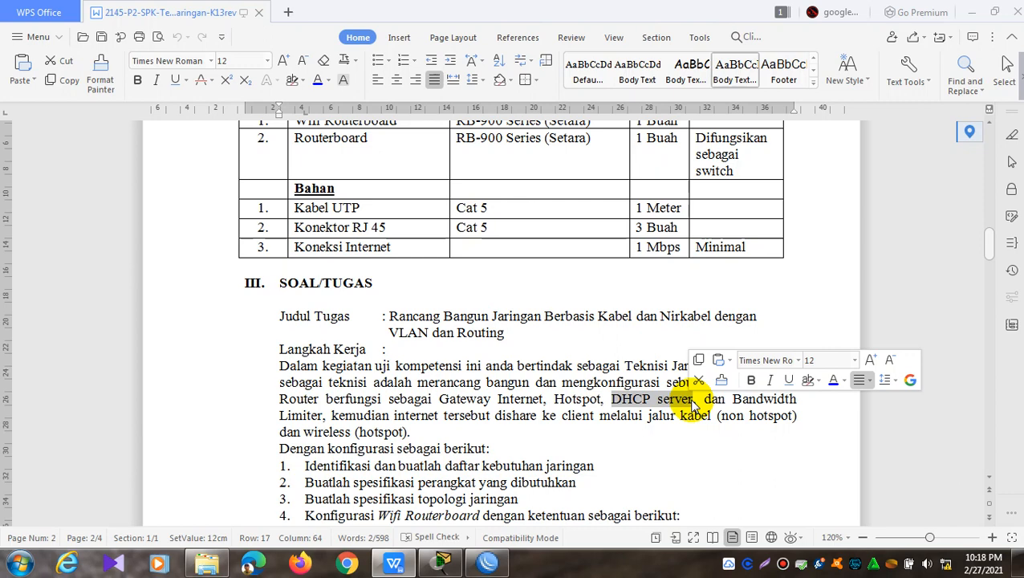
drag(554, 398, 600, 397)
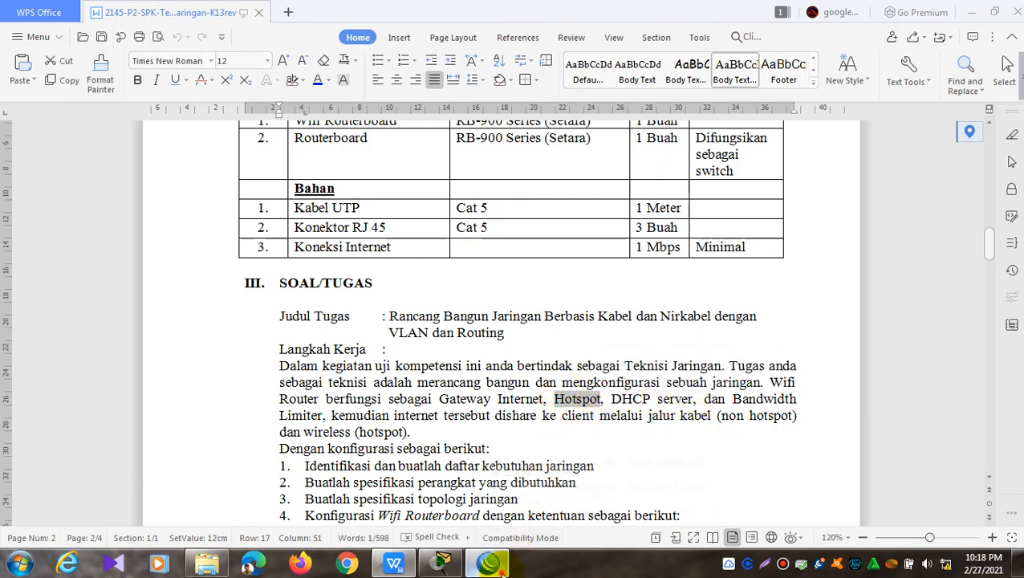
- Switch to WinBox and enable the wlan1 wireless interface in the interface list
click(489, 564)
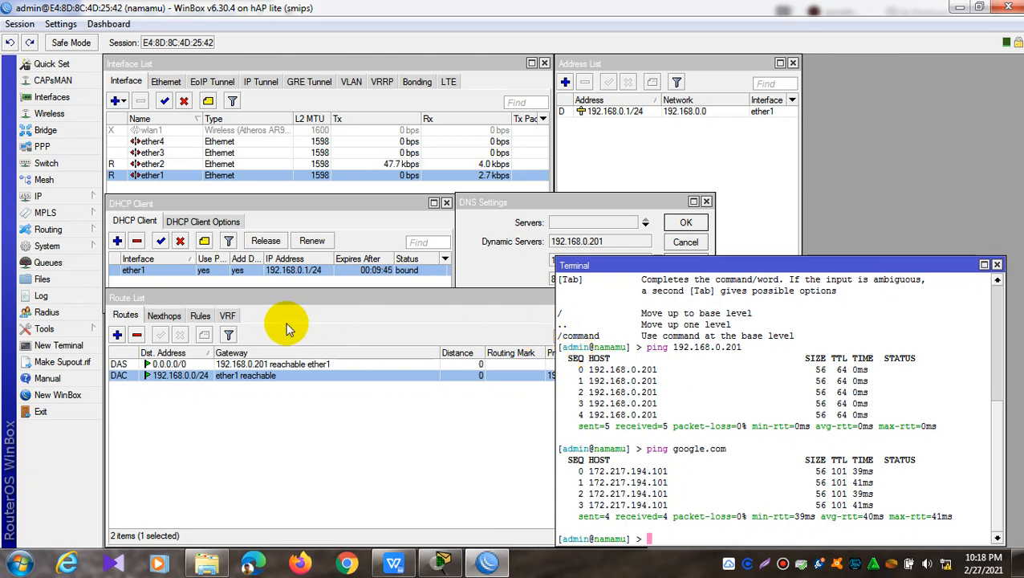
click(285, 64)
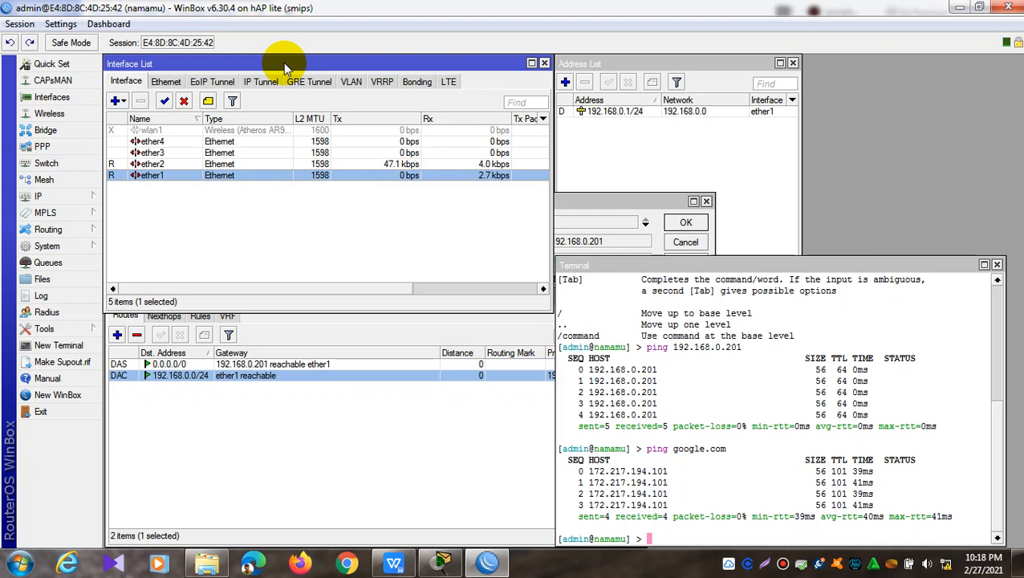
click(160, 132)
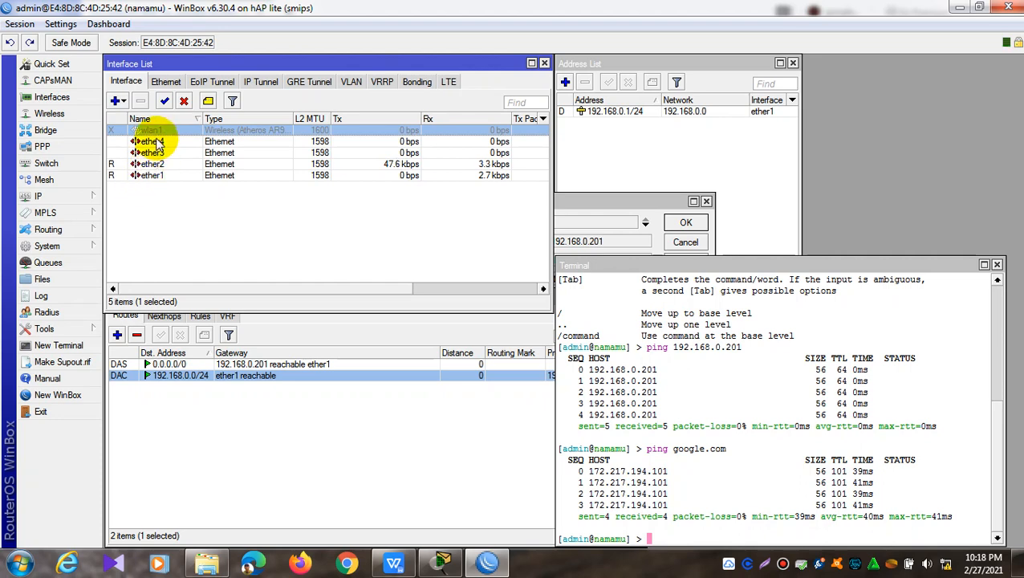
right_click(166, 133)
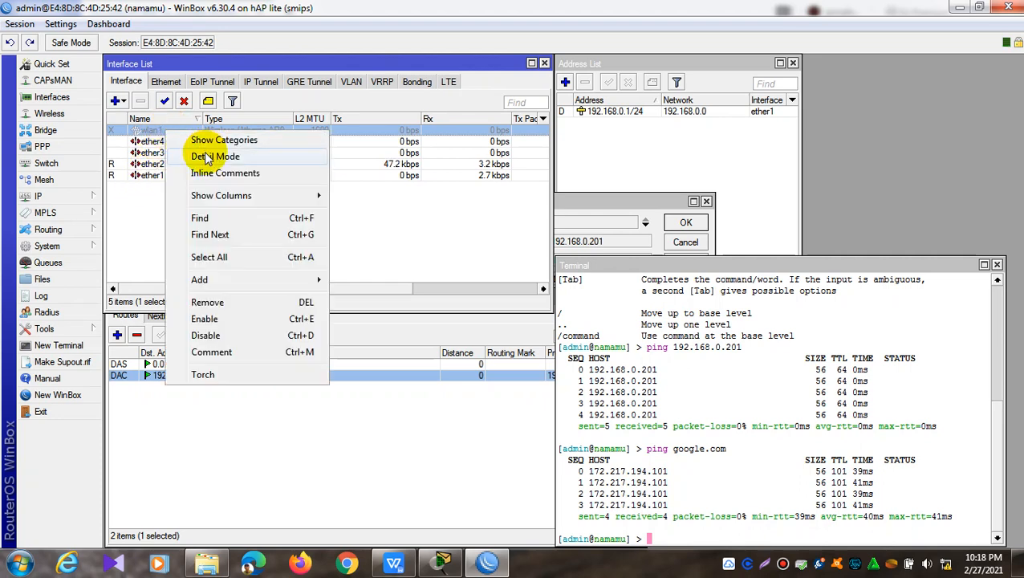
mouse_move(213, 202)
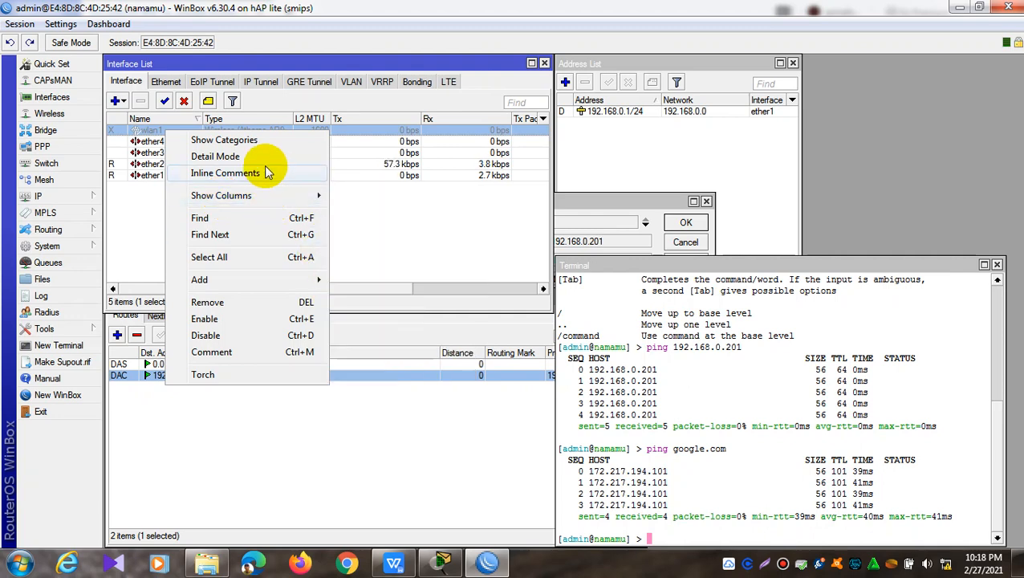
click(144, 205)
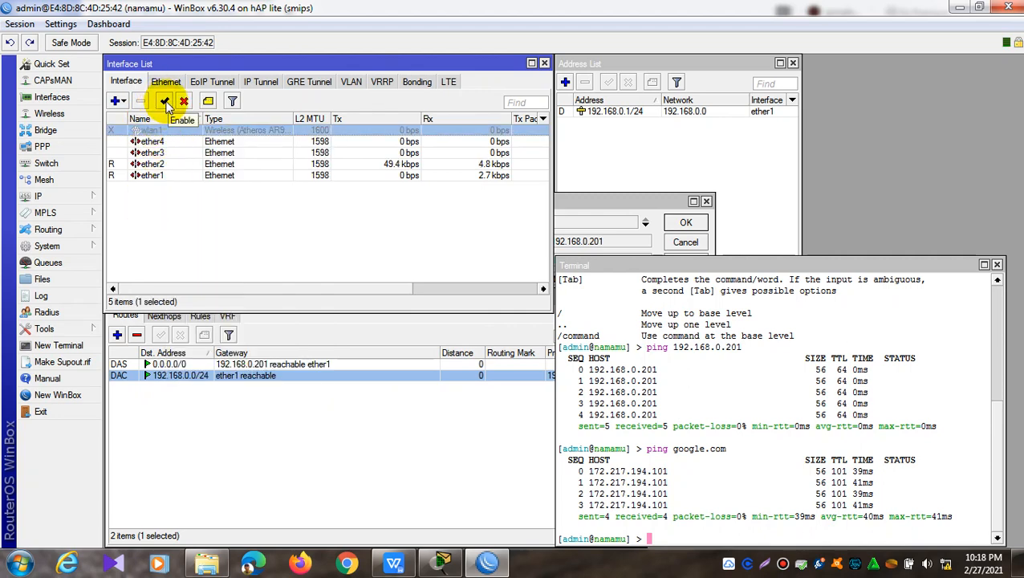
click(164, 102)
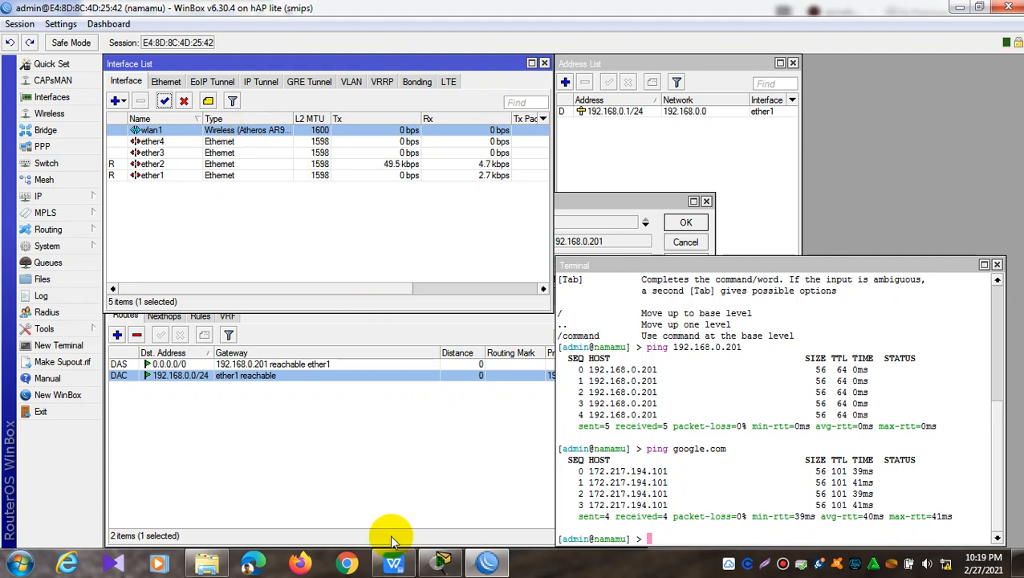
- Switch to the WPS Office task document and look up the required IP address in its WLAN configuration section
mouse_move(397, 566)
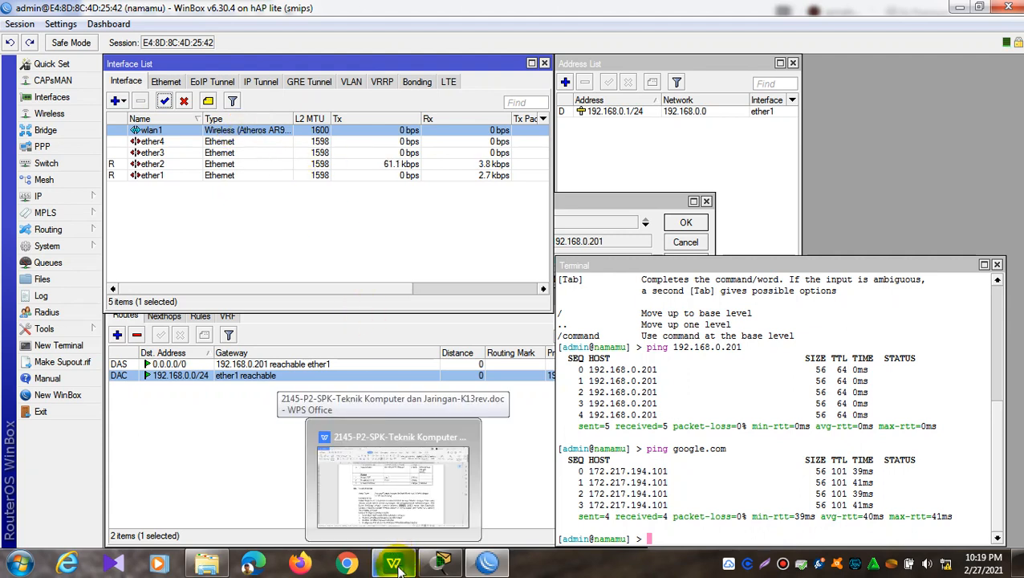
click(398, 566)
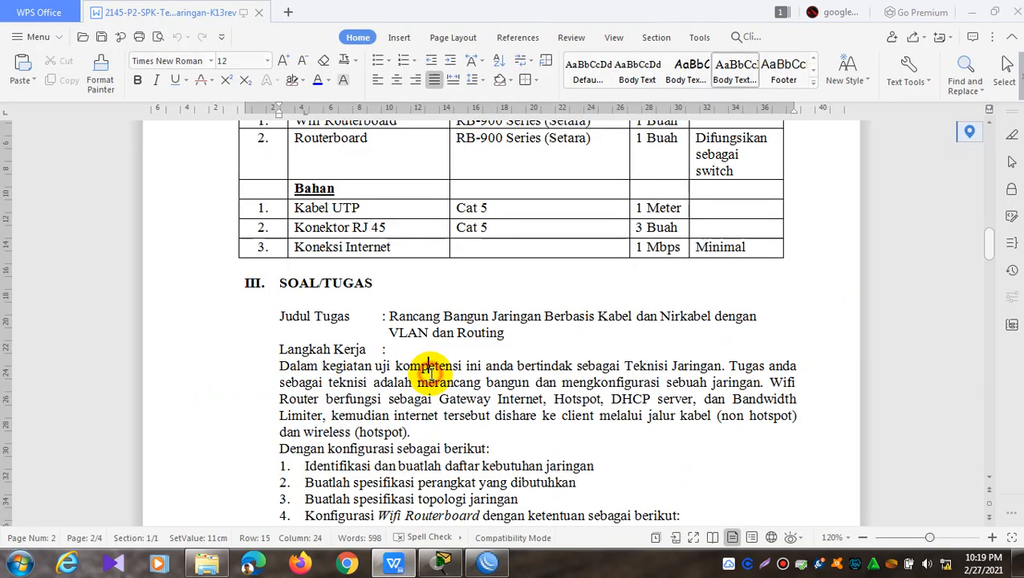
scroll(425, 369, down, 6)
scroll(433, 367, down, 3)
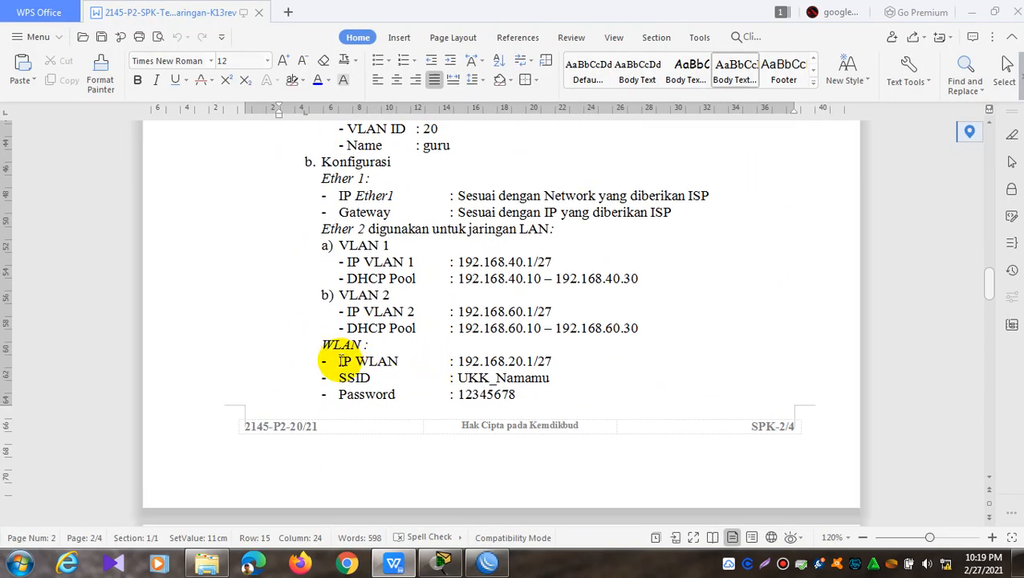
drag(340, 361, 553, 367)
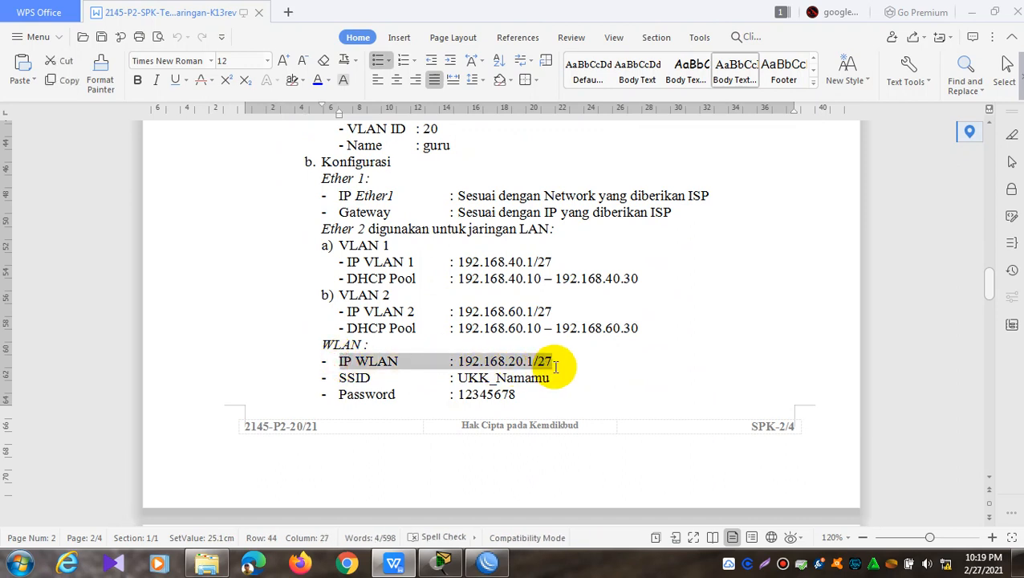
click(553, 364)
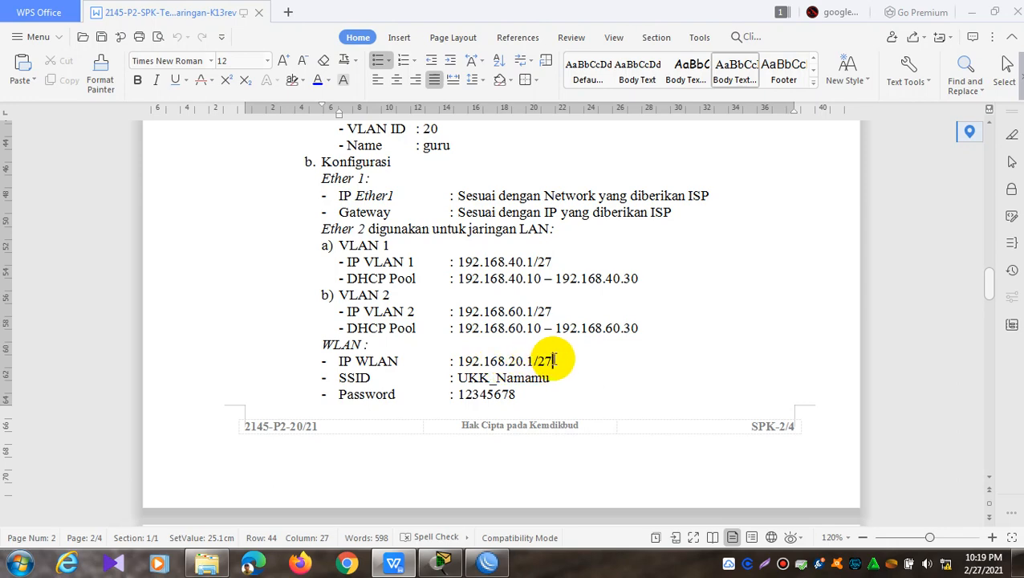
- Return to WinBox and add the IP address 192.168.20.1/27 to the wlan1 interface
click(486, 562)
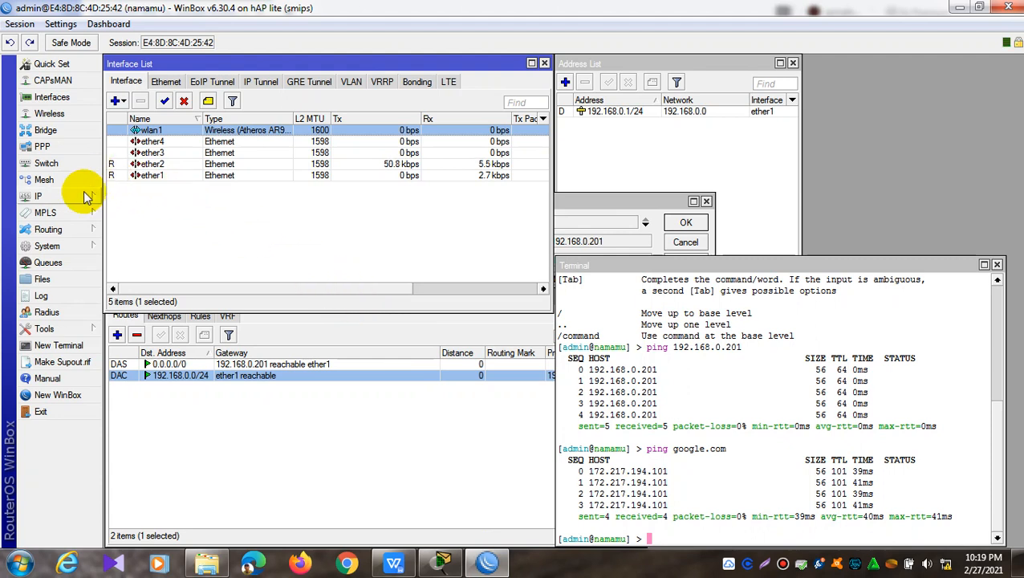
click(41, 196)
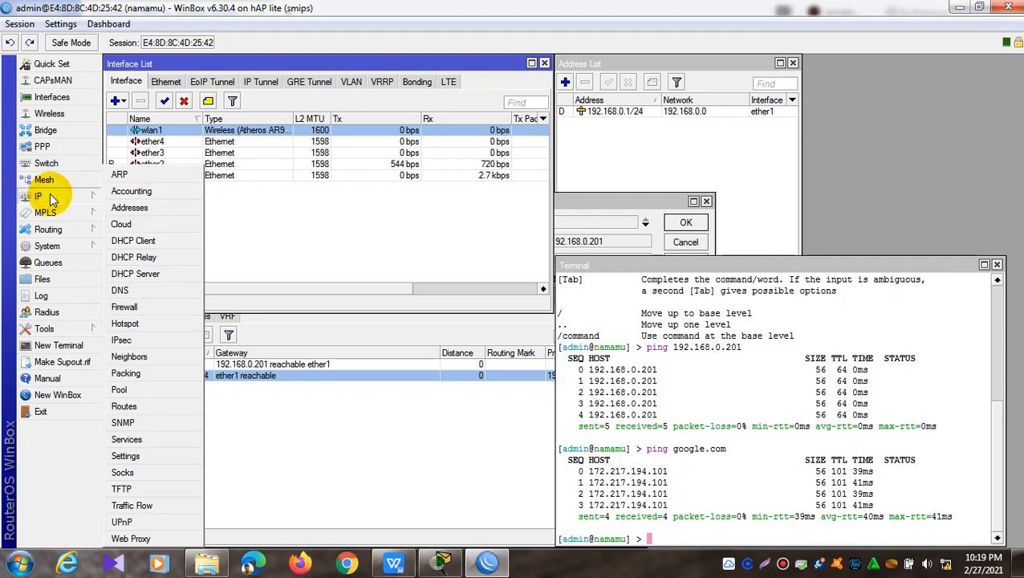
click(131, 208)
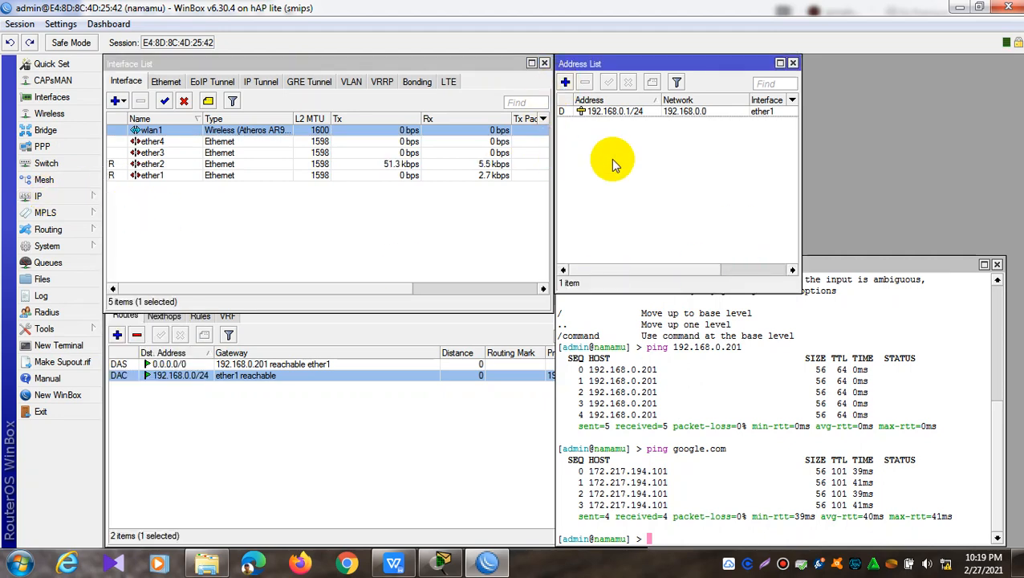
click(565, 82)
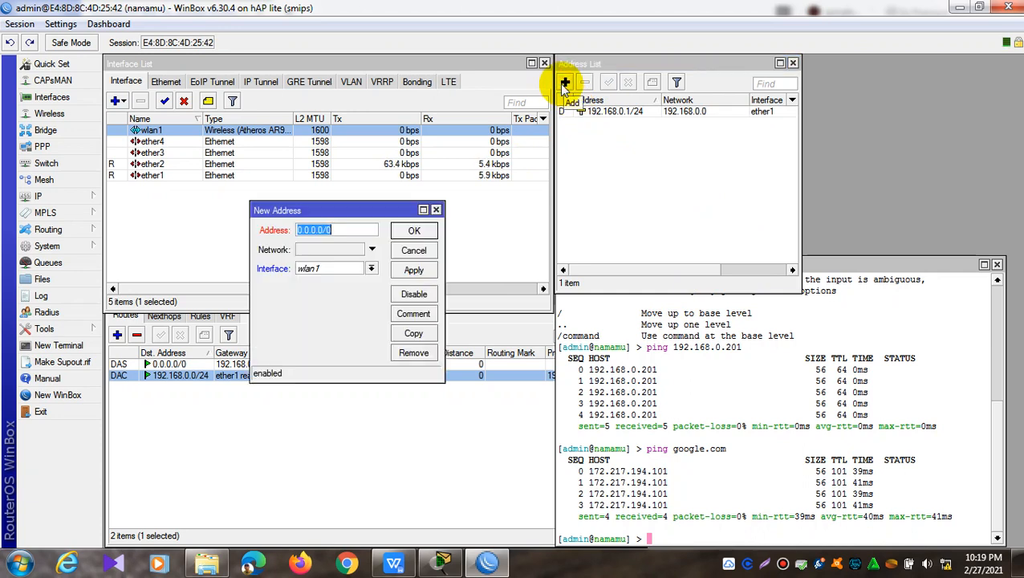
text(192.168.)
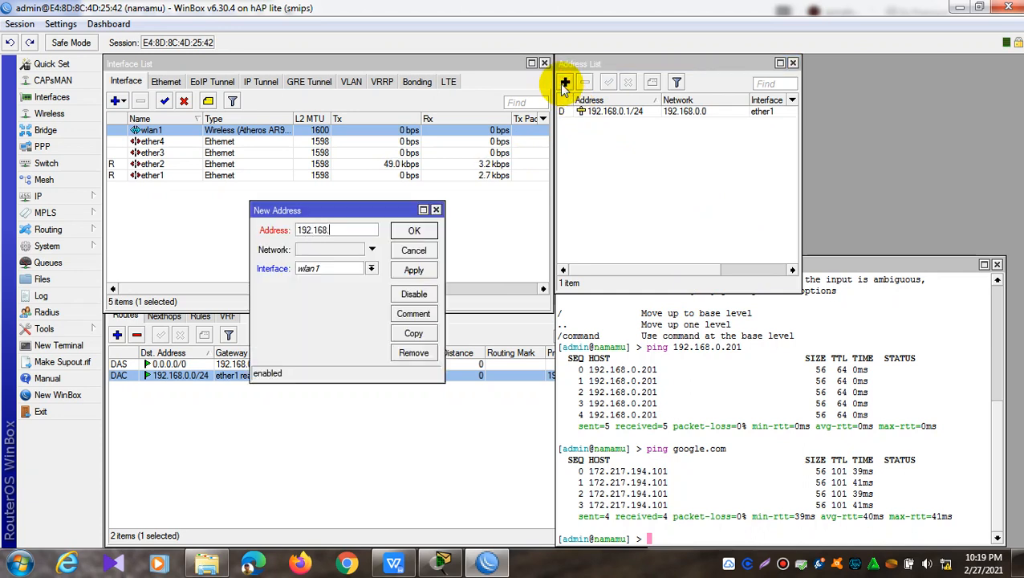
text(20.1/2)
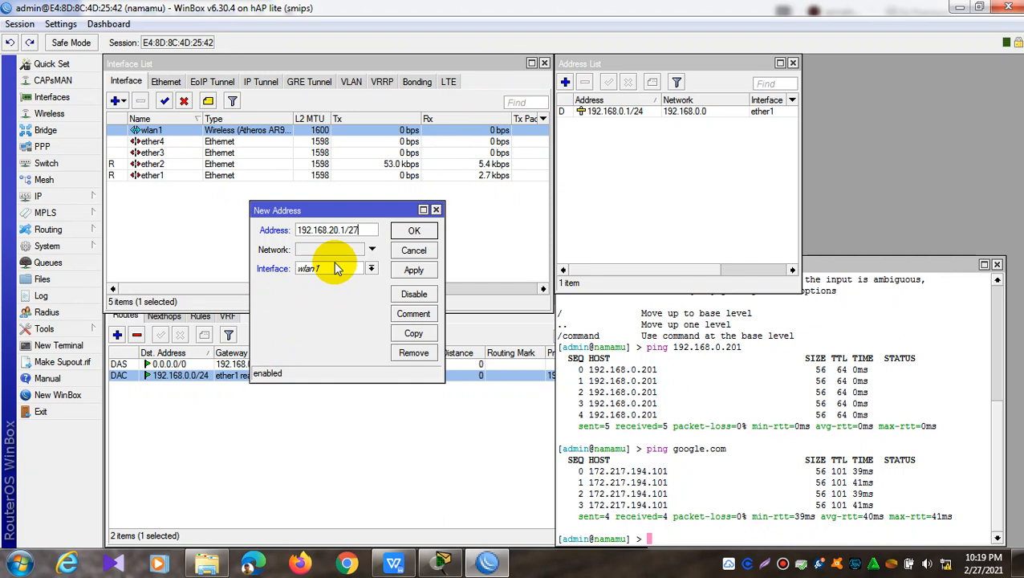
text(7)
click(414, 269)
click(414, 231)
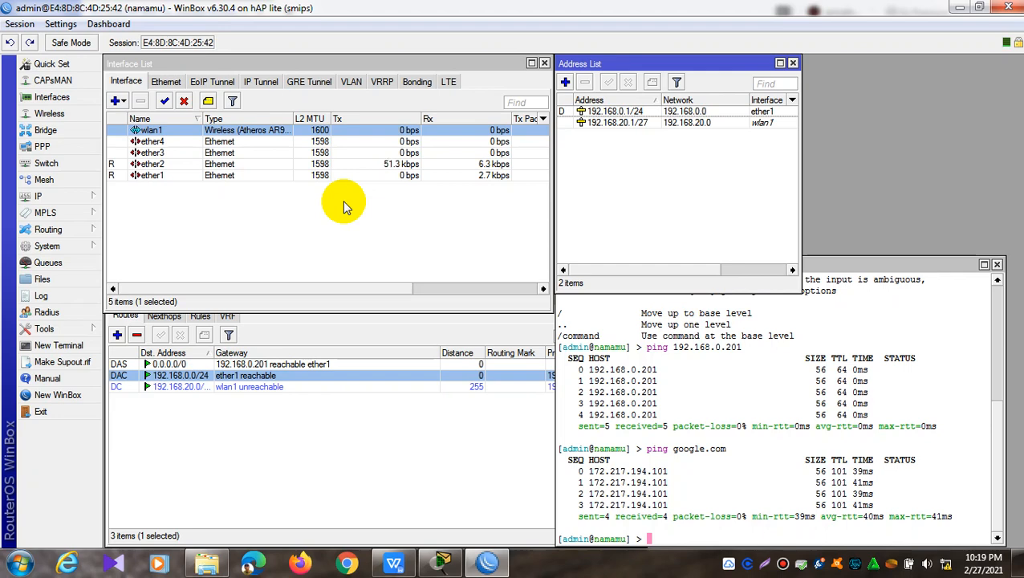
- Check the network topology diagram in Cisco Packet Tracer and return to WinBox
click(445, 559)
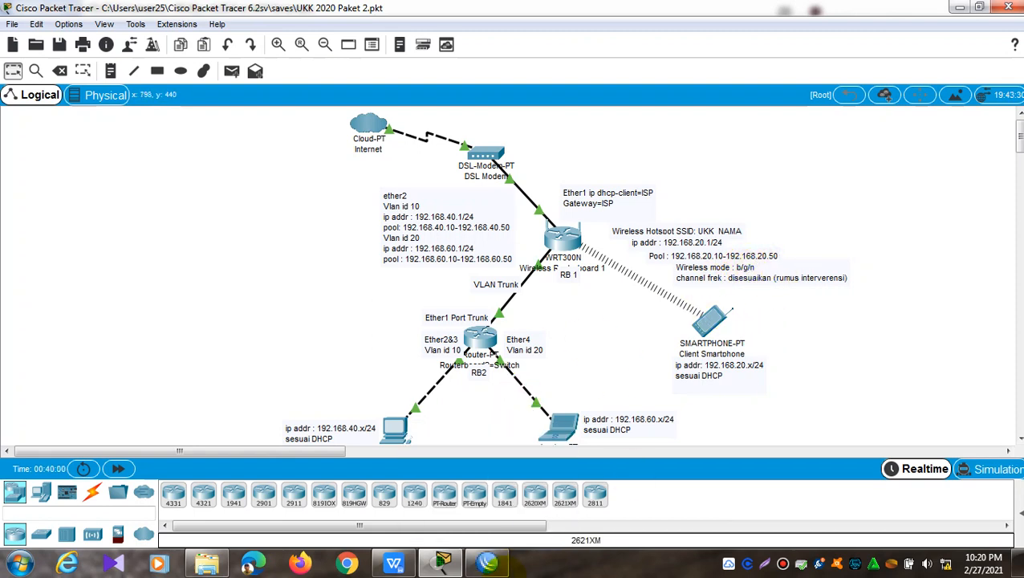
click(503, 563)
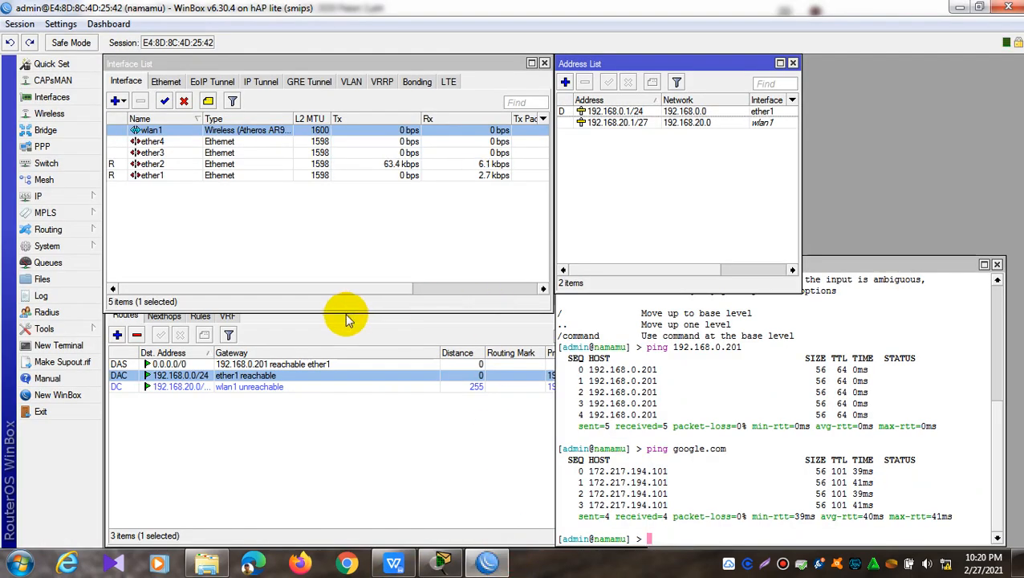
- Open the wlan1 interface's settings and compare its simple and advanced modes, finishing in advanced mode
double_click(150, 133)
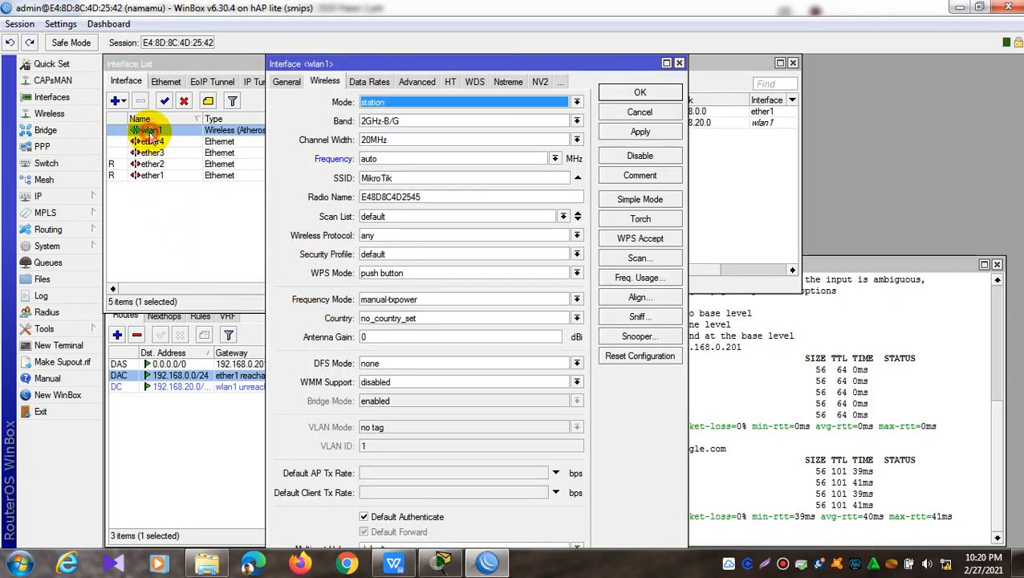
click(286, 81)
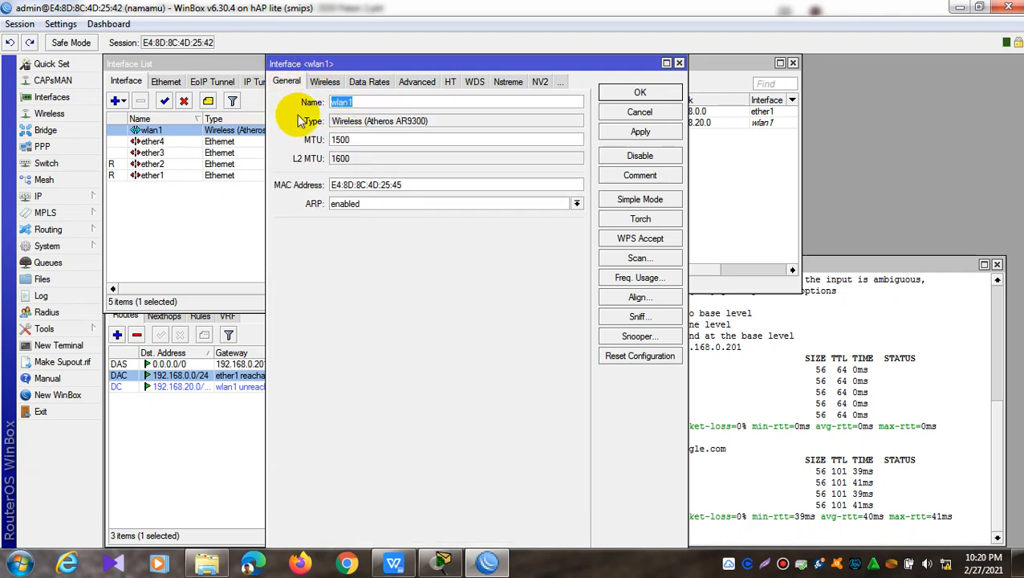
click(646, 198)
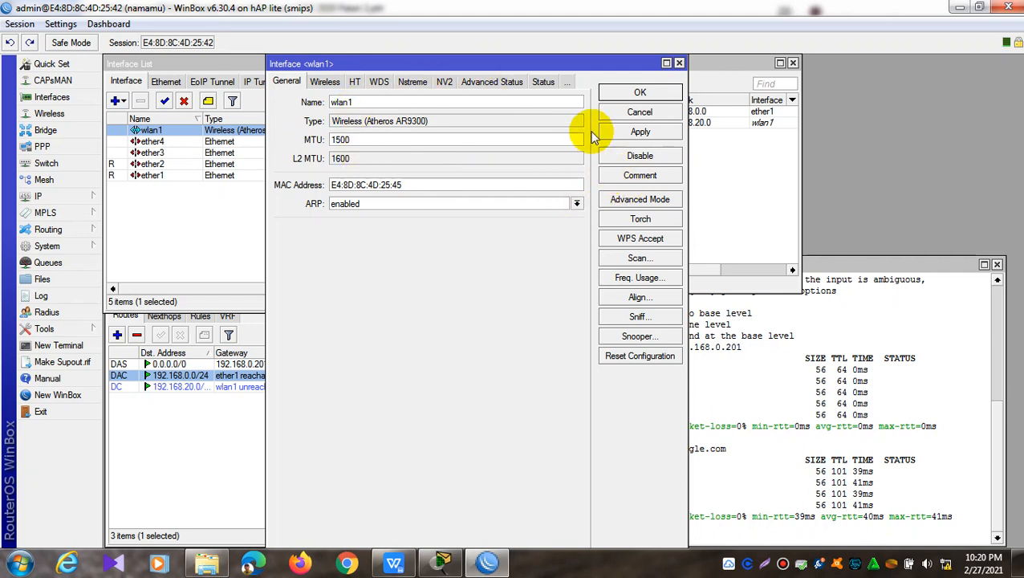
click(642, 199)
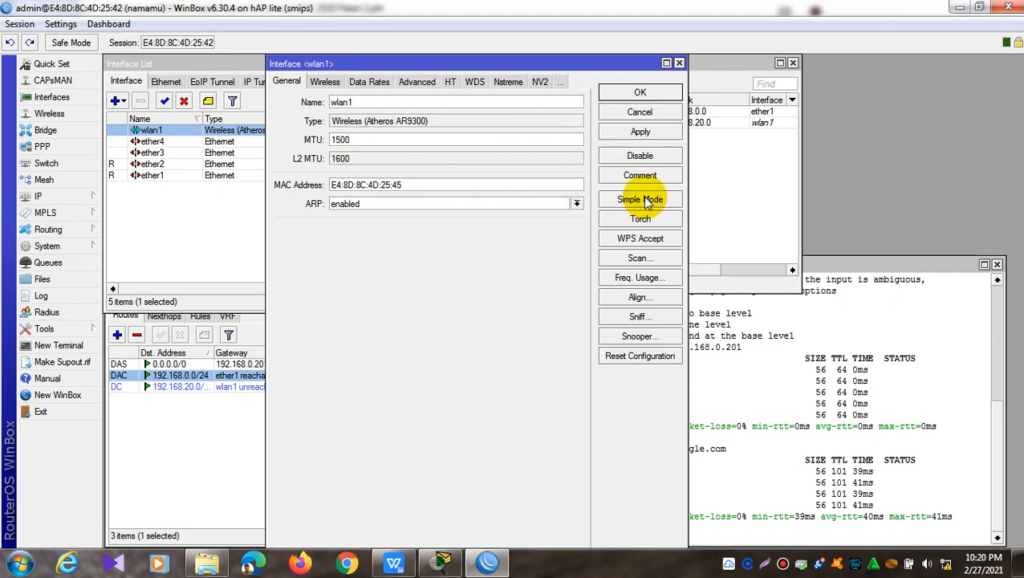
click(645, 200)
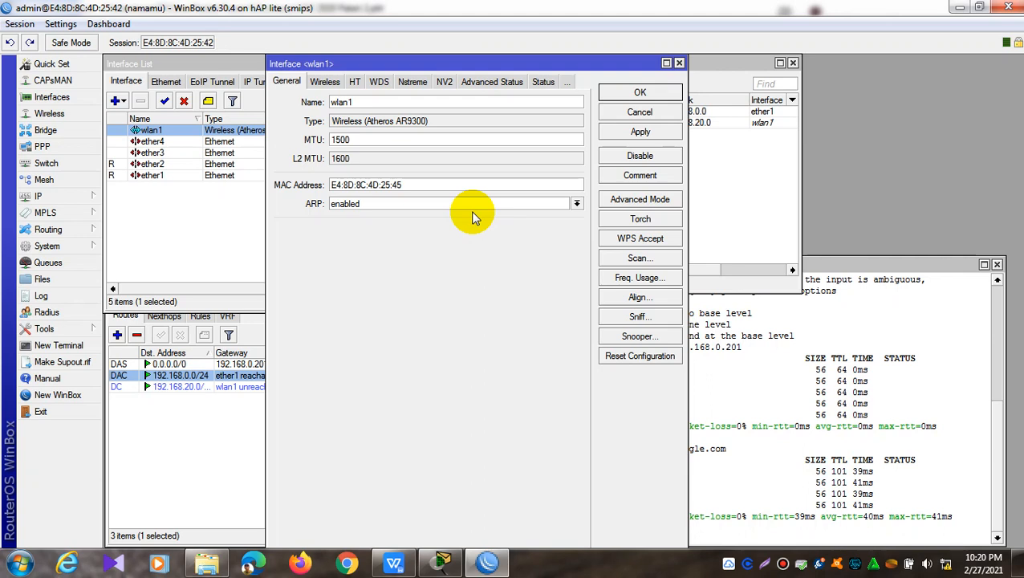
click(294, 87)
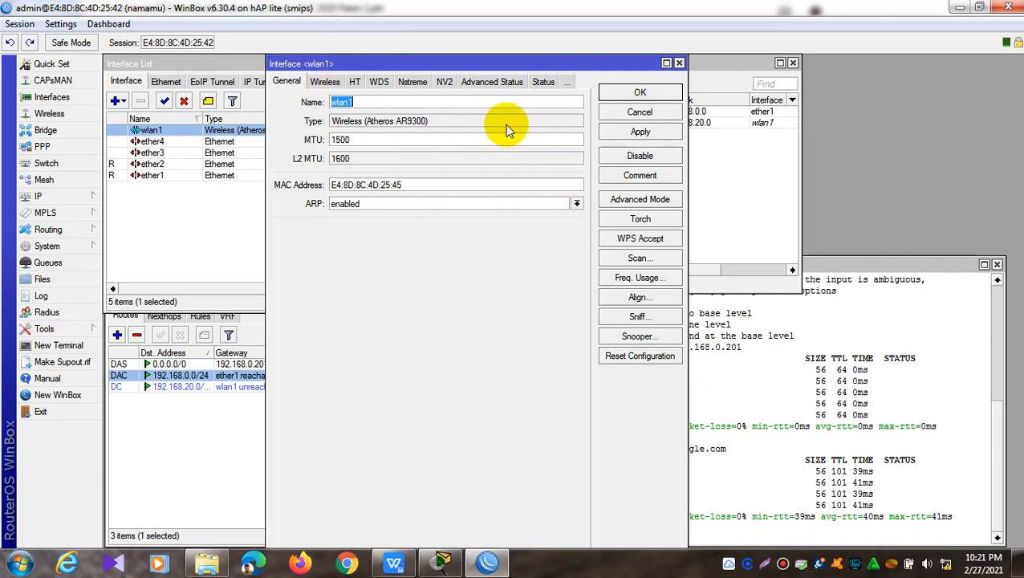
click(632, 202)
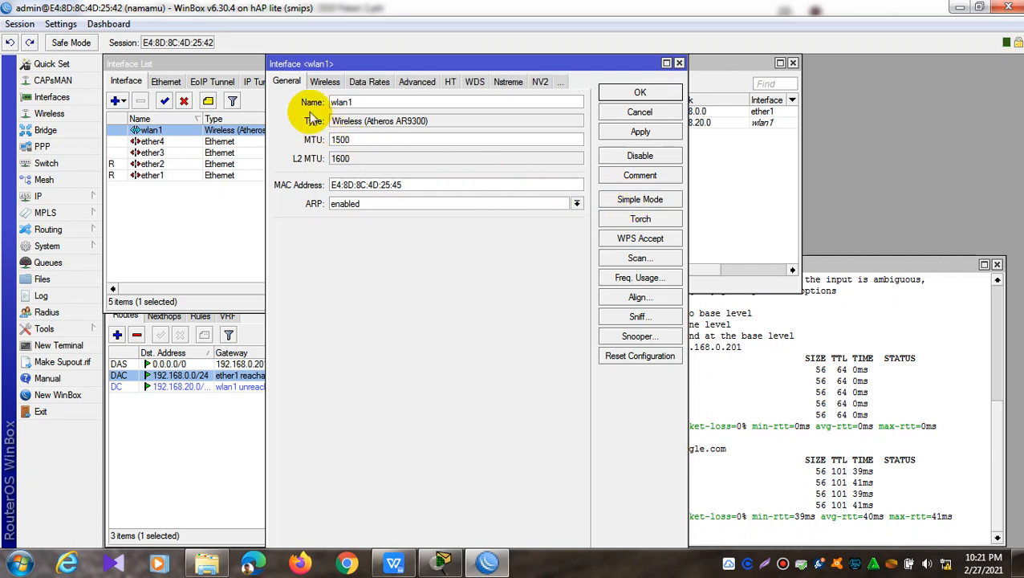
- Set the wlan1 interface's wireless mode to ap bridge
click(325, 82)
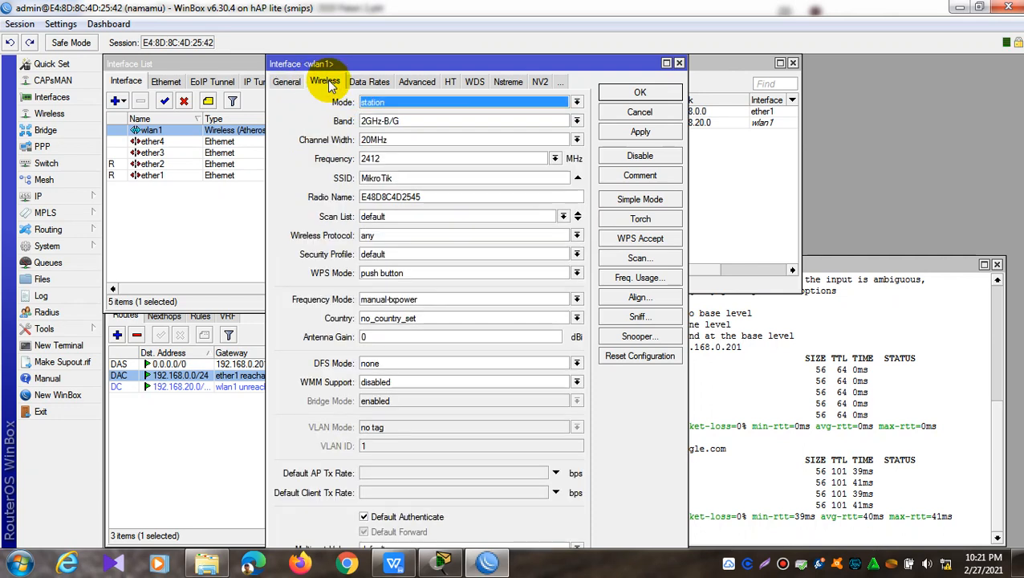
click(372, 102)
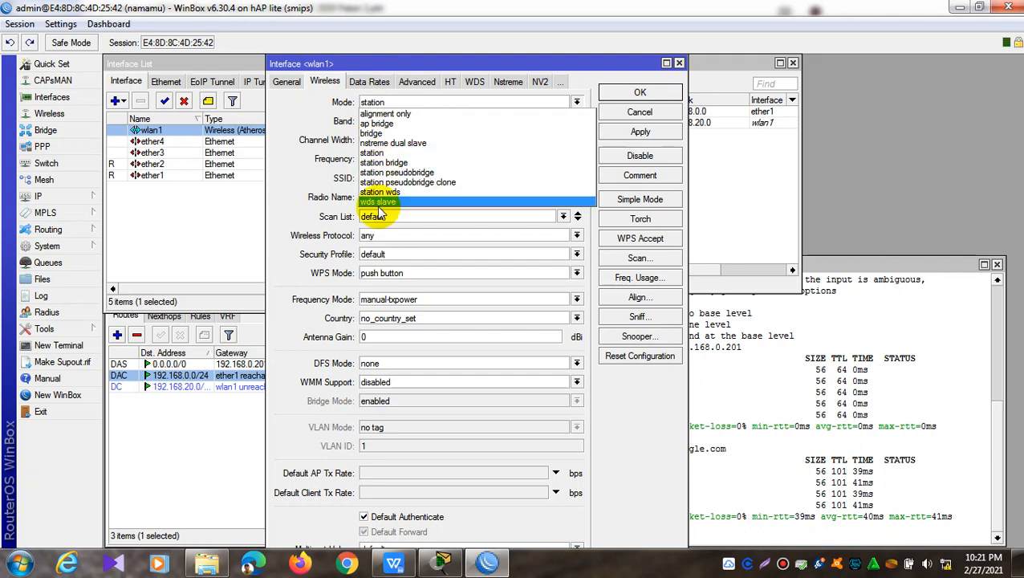
click(404, 104)
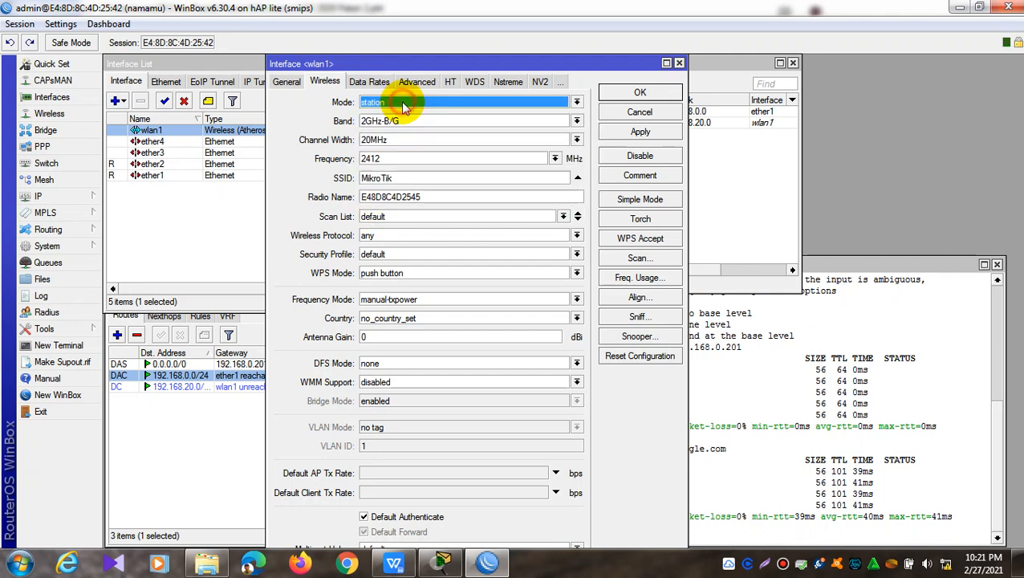
click(403, 105)
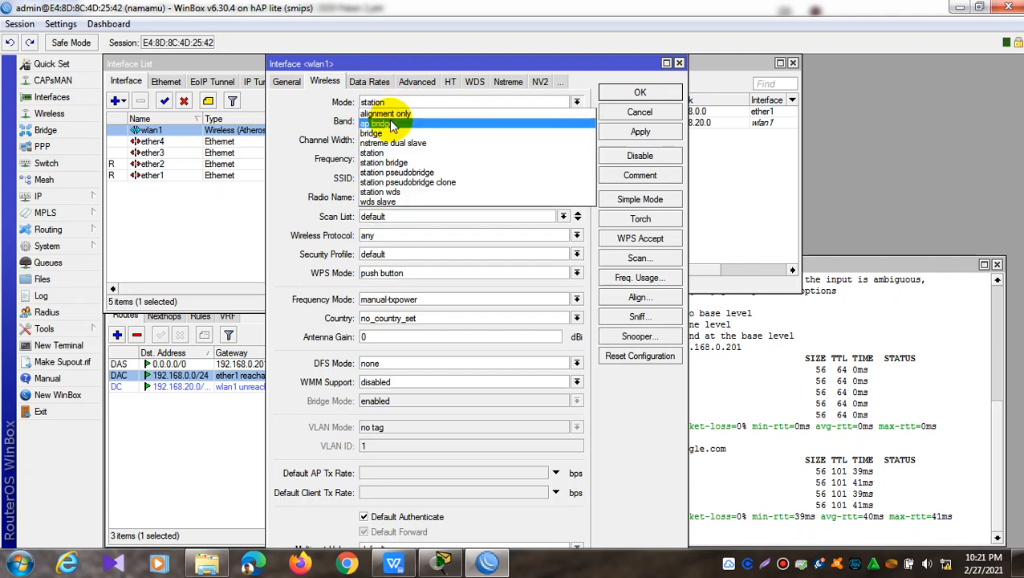
click(392, 125)
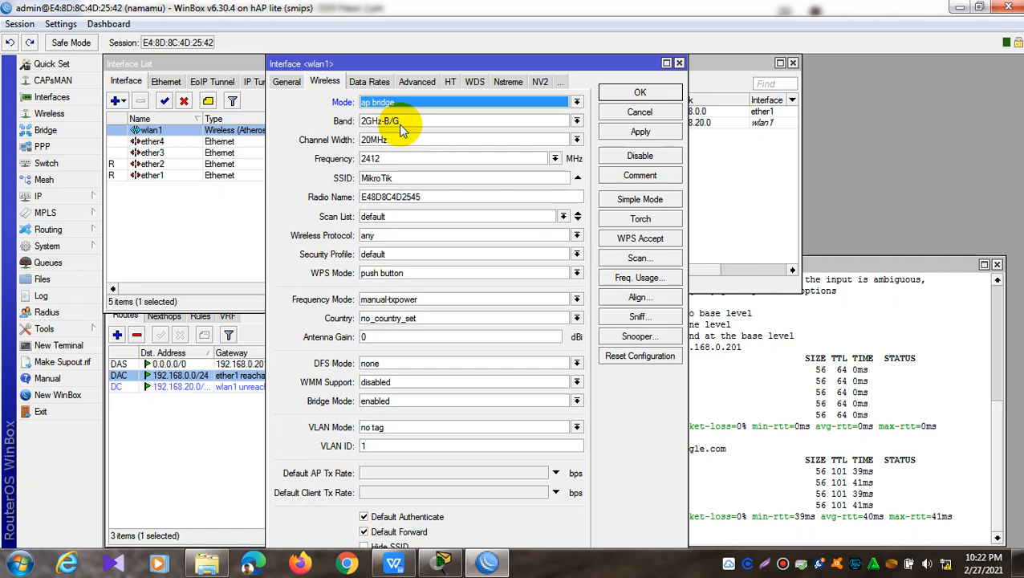
- Set the wlan1 band to 2GHz-B/G/N after comparing it with 2GHz-B/G
click(575, 120)
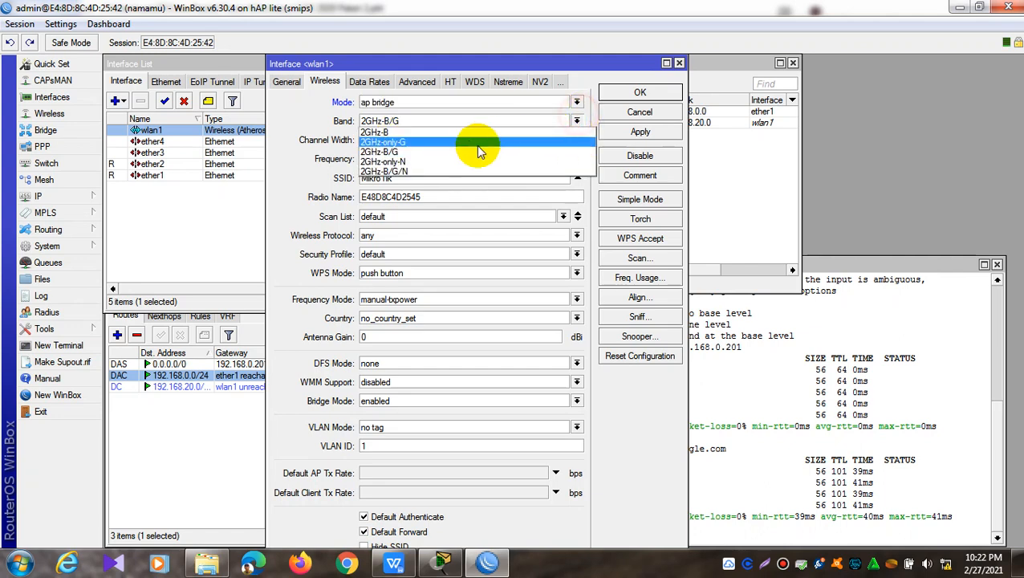
click(399, 171)
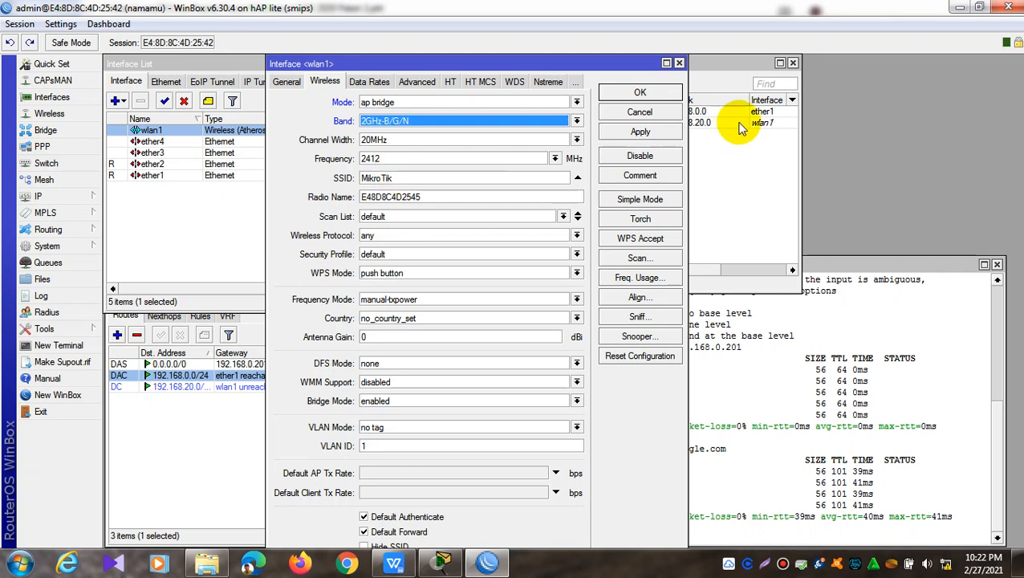
click(575, 120)
click(538, 152)
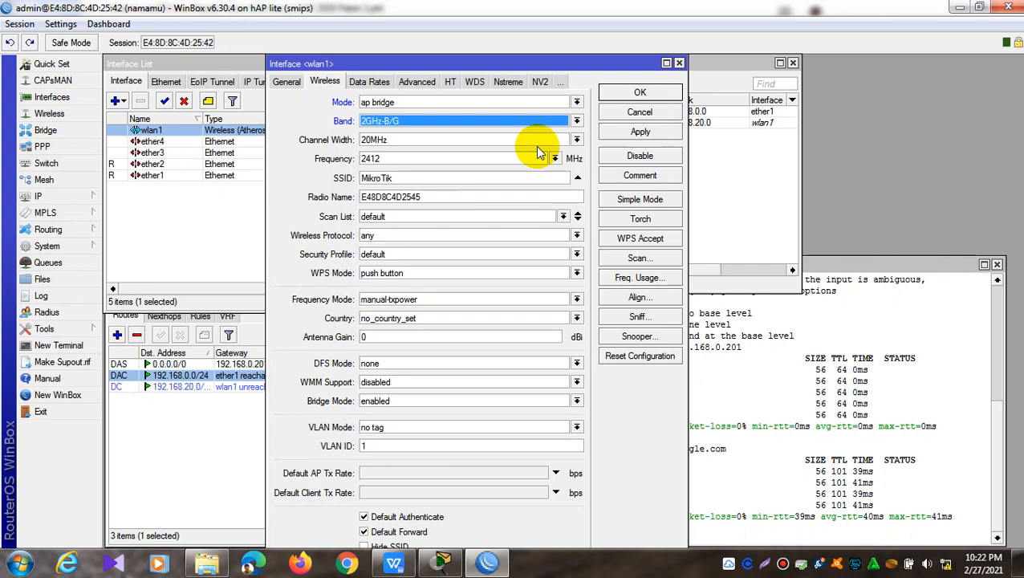
click(574, 121)
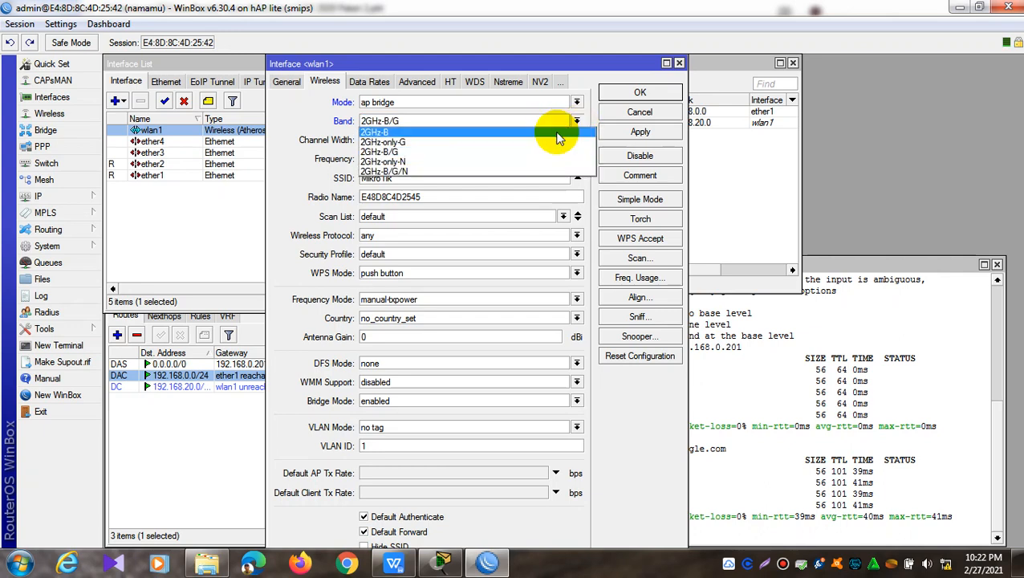
click(512, 171)
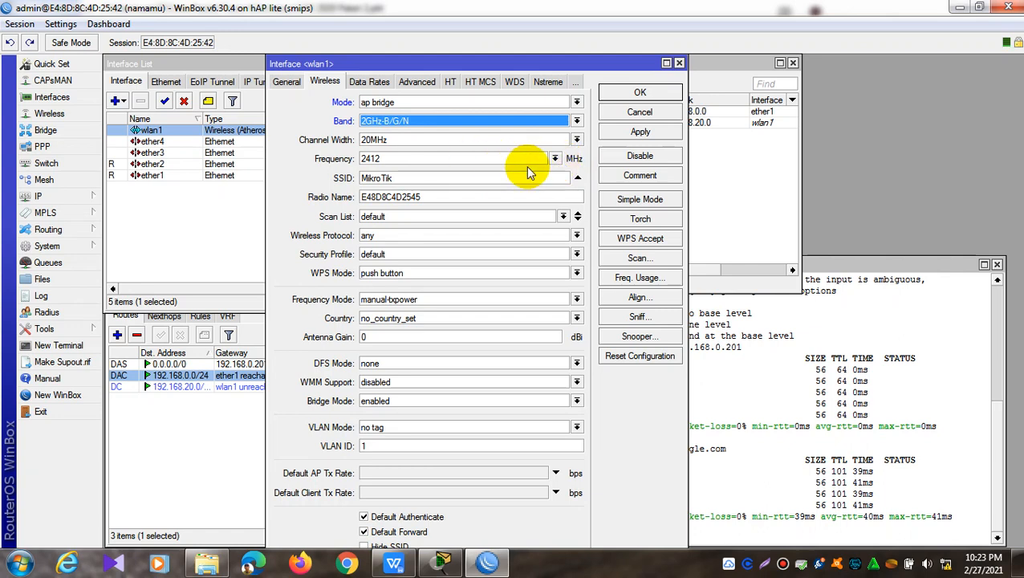
- Try auto as the wlan1 frequency and set it back to 2412 MHz
click(555, 158)
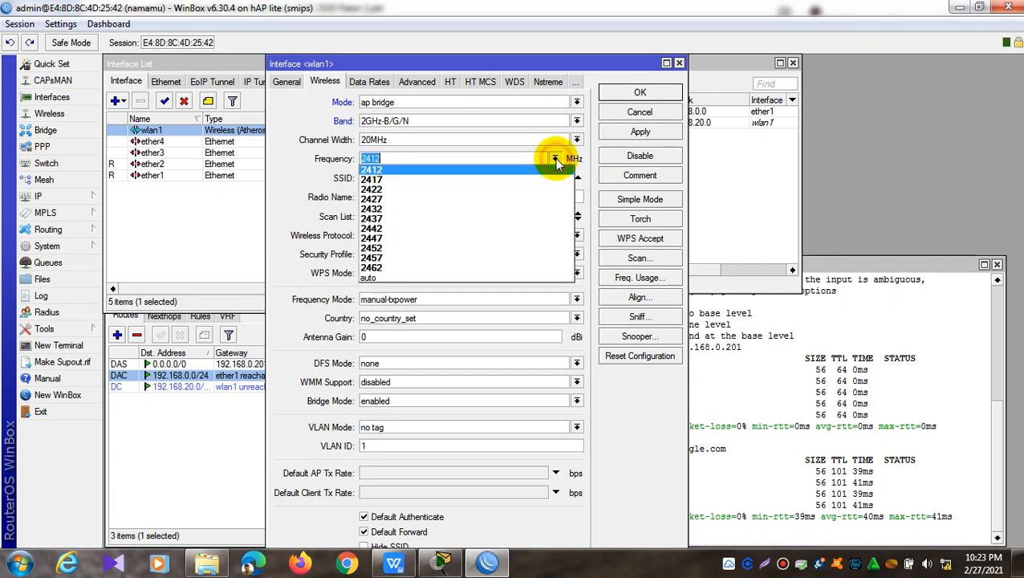
click(502, 170)
click(554, 158)
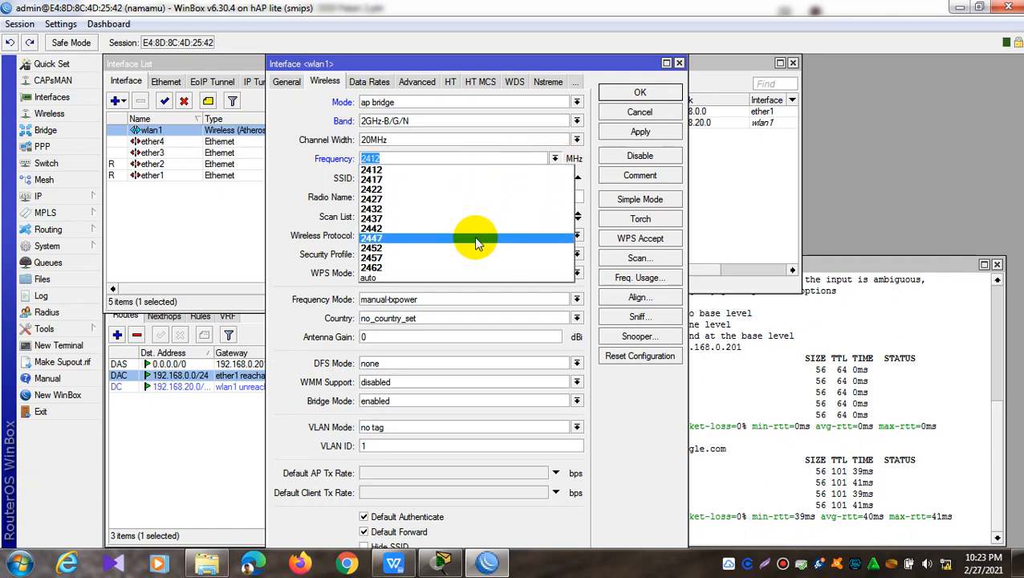
click(469, 277)
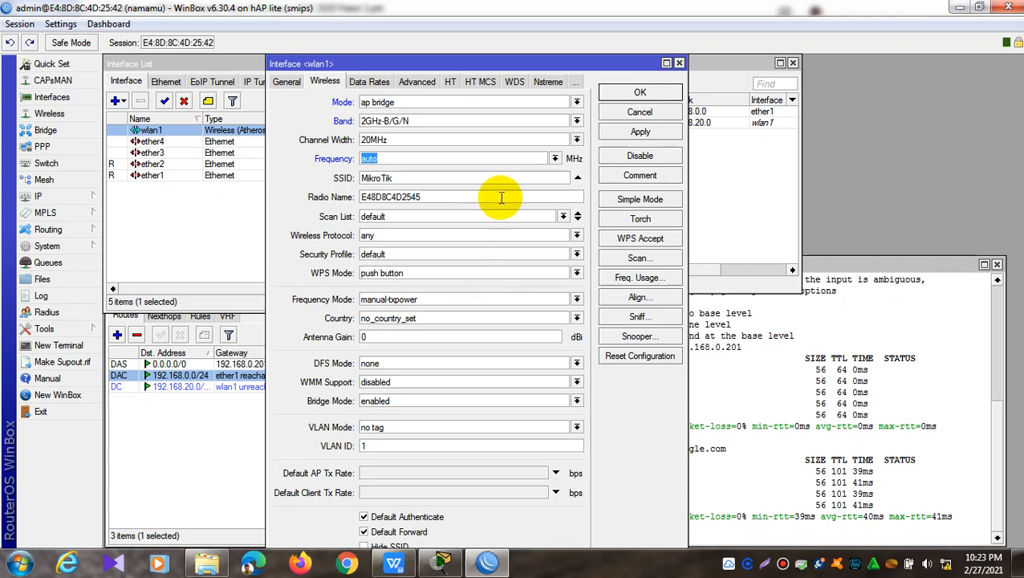
click(554, 159)
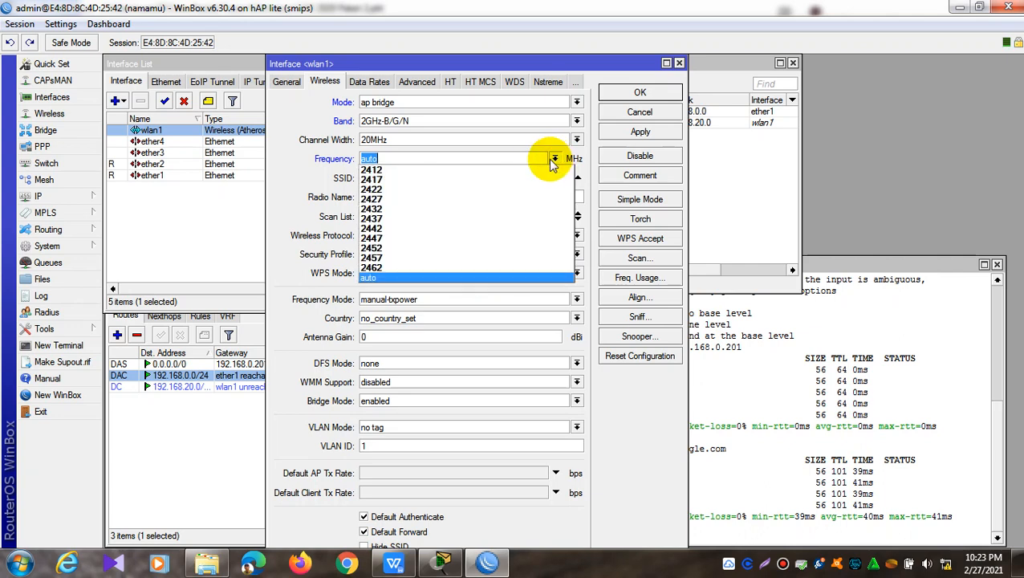
click(505, 170)
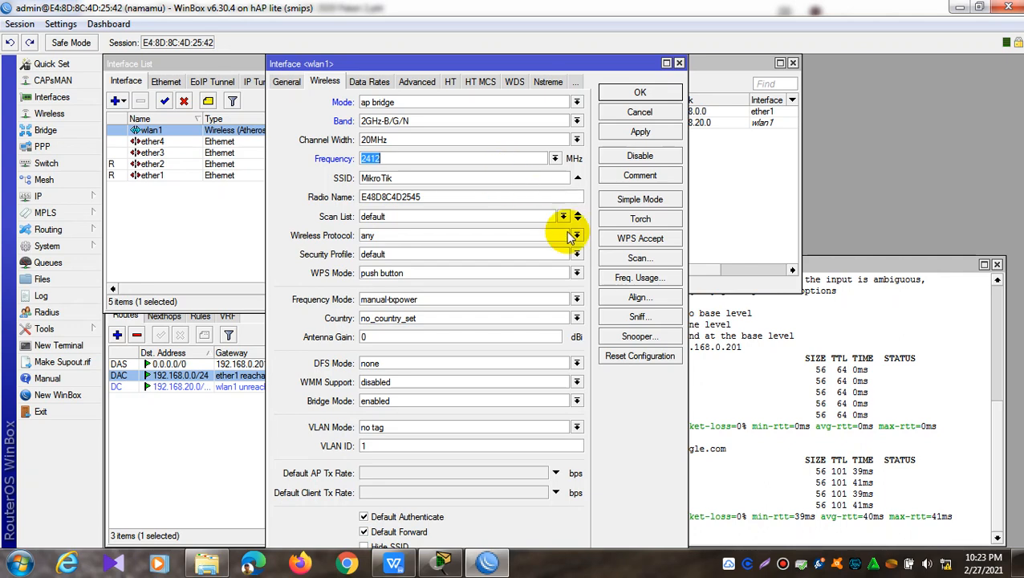
- Check the hotspot's channel requirement in the Cisco Packet Tracer topology, and set the wlan1 frequency to auto back in WinBox
click(448, 561)
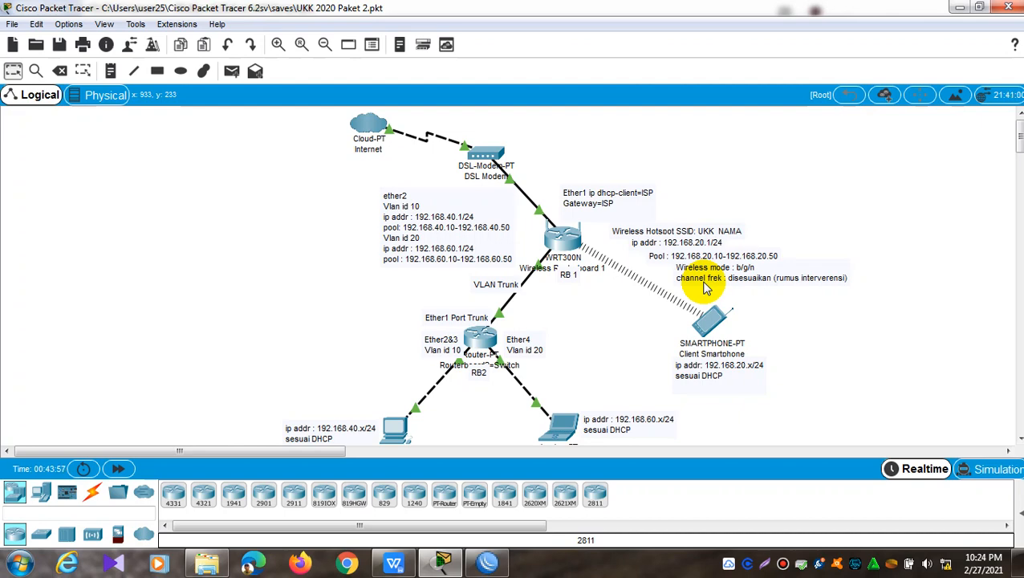
click(481, 562)
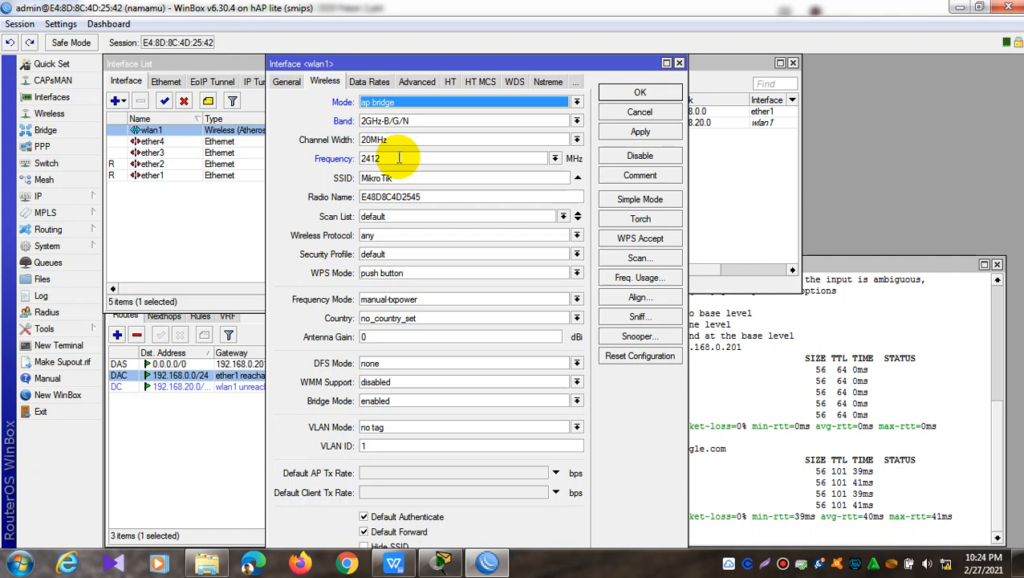
click(554, 158)
click(470, 278)
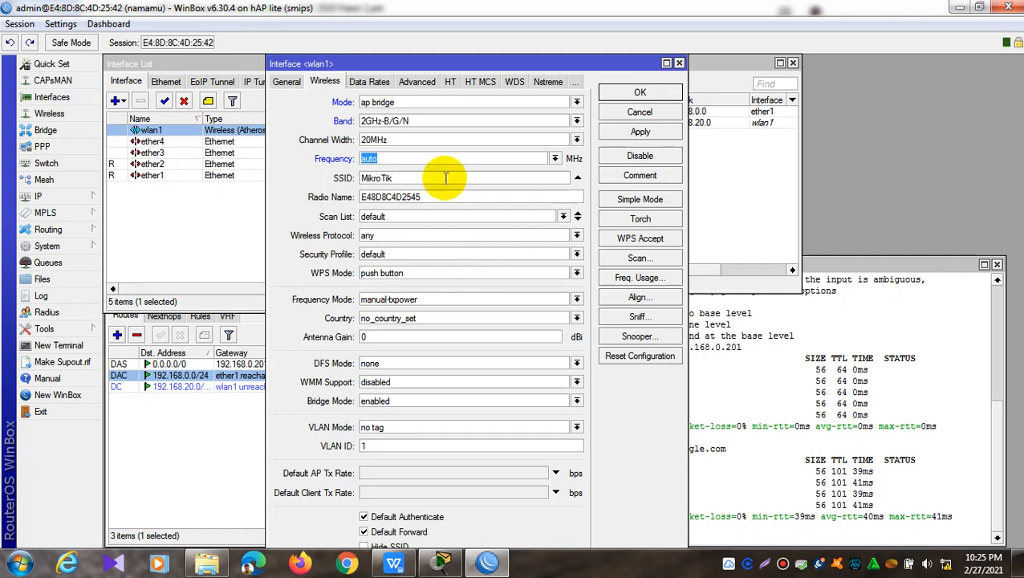
- Look up the required SSID in the WLAN section of the WPS Office task document and return to WinBox
key(Tab)
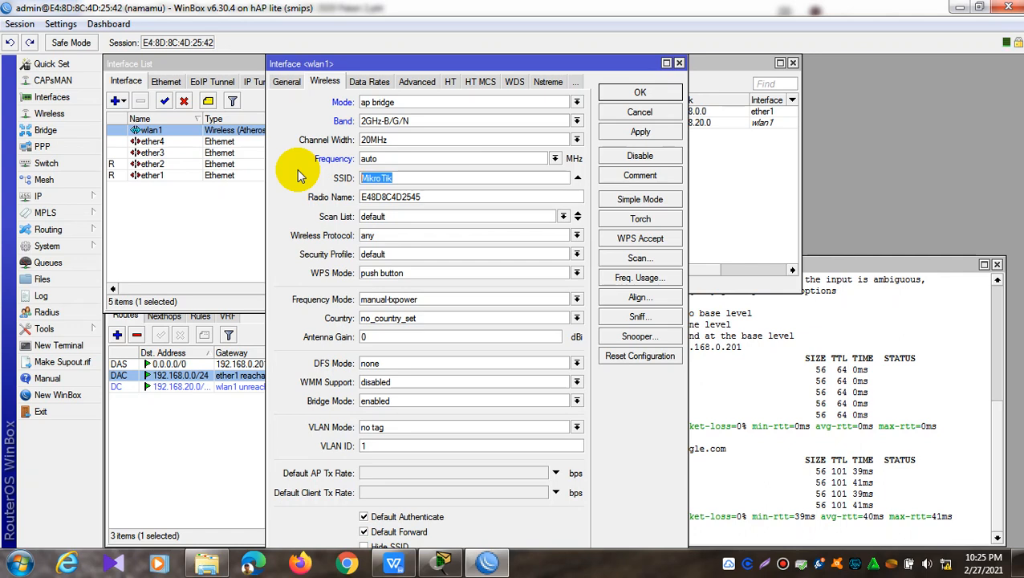
click(393, 561)
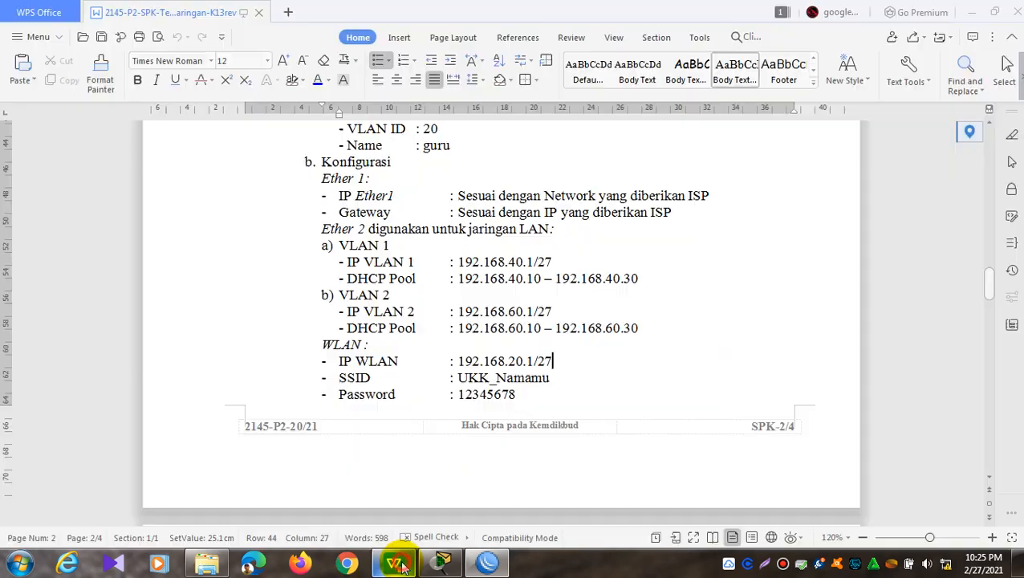
double_click(550, 379)
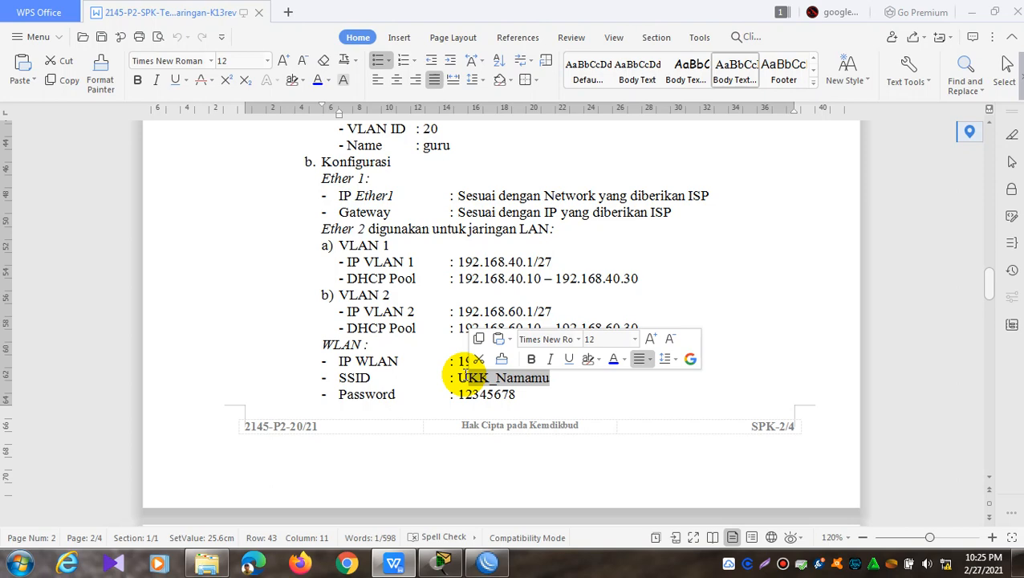
click(487, 561)
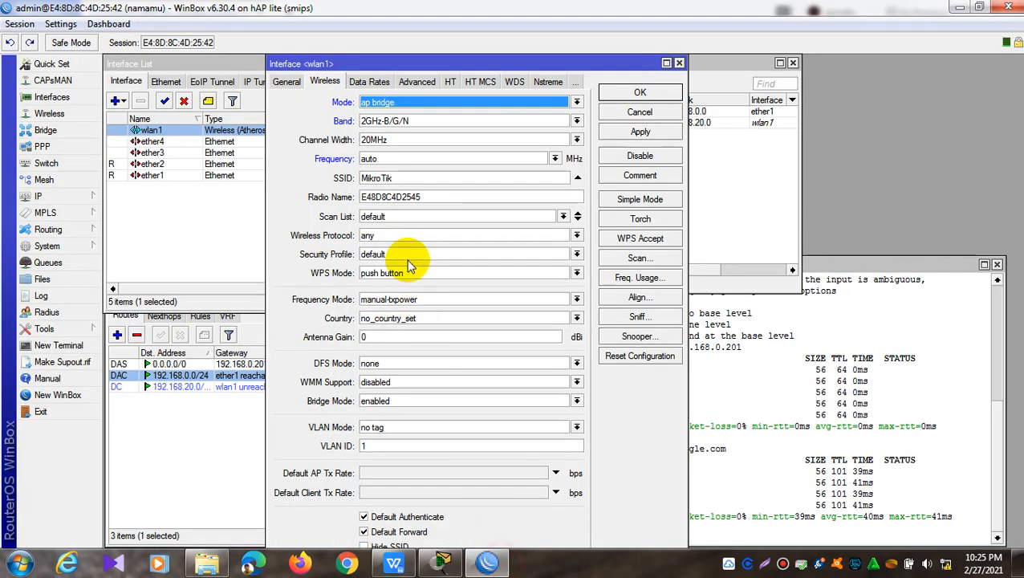
- Set the wlan1 SSID to UKK_NAMAMU and its radio name to namamu
click(333, 177)
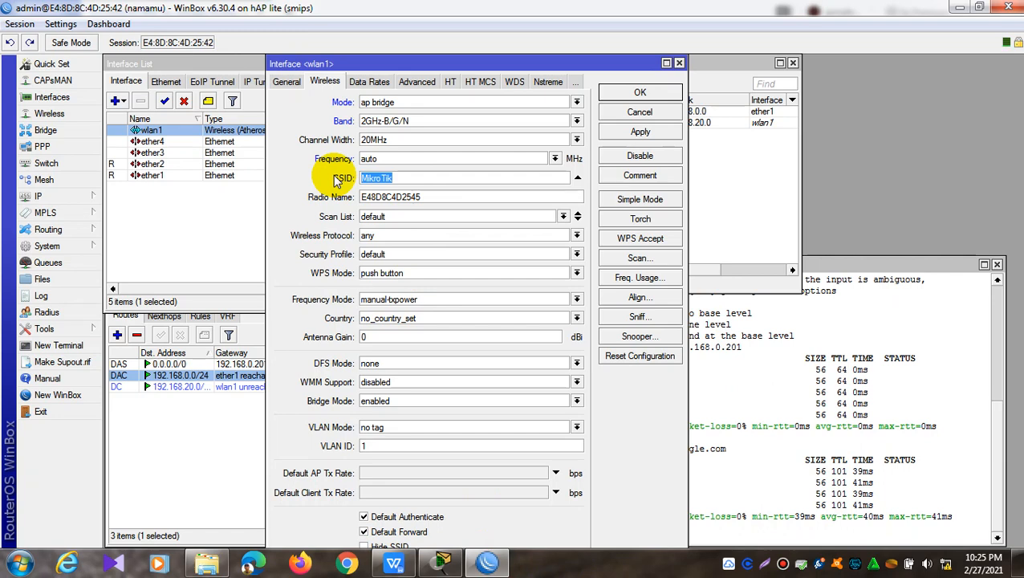
text(UKK_Nama)
key(BackSpace)
key(BackSpace)
key(BackSpace)
text(AMAM)
key(BackSpace)
text(M)
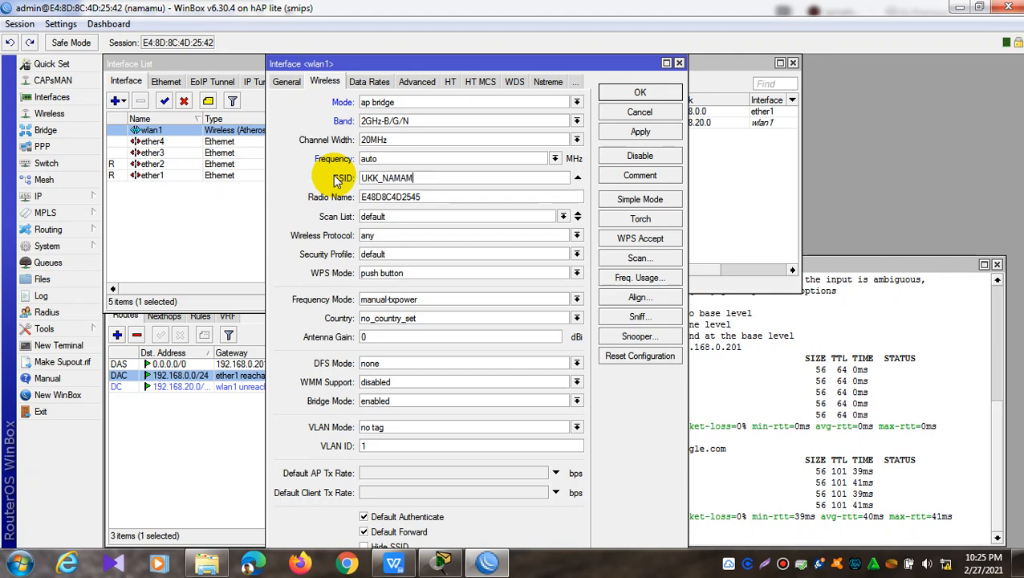
text(U)
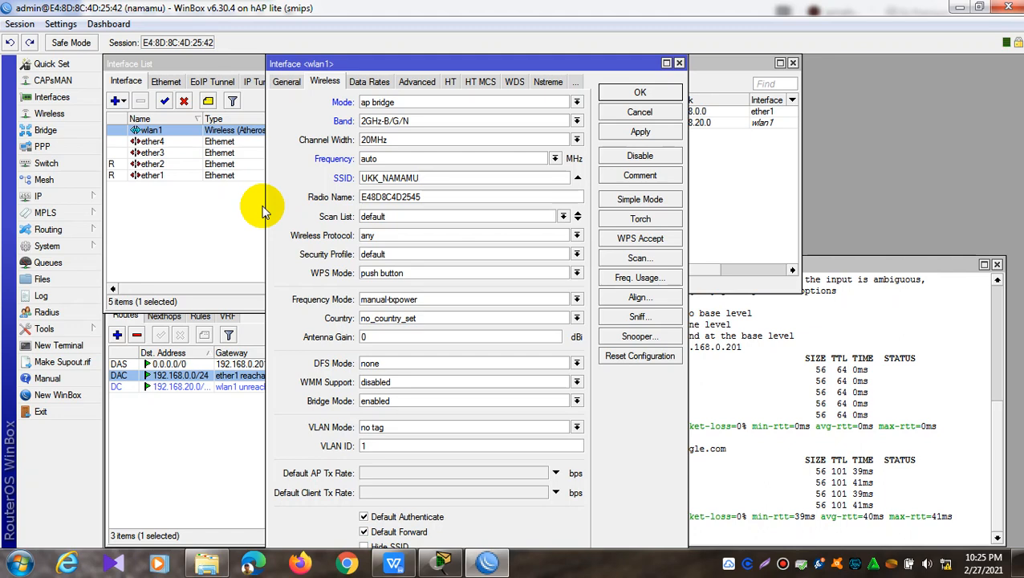
double_click(480, 197)
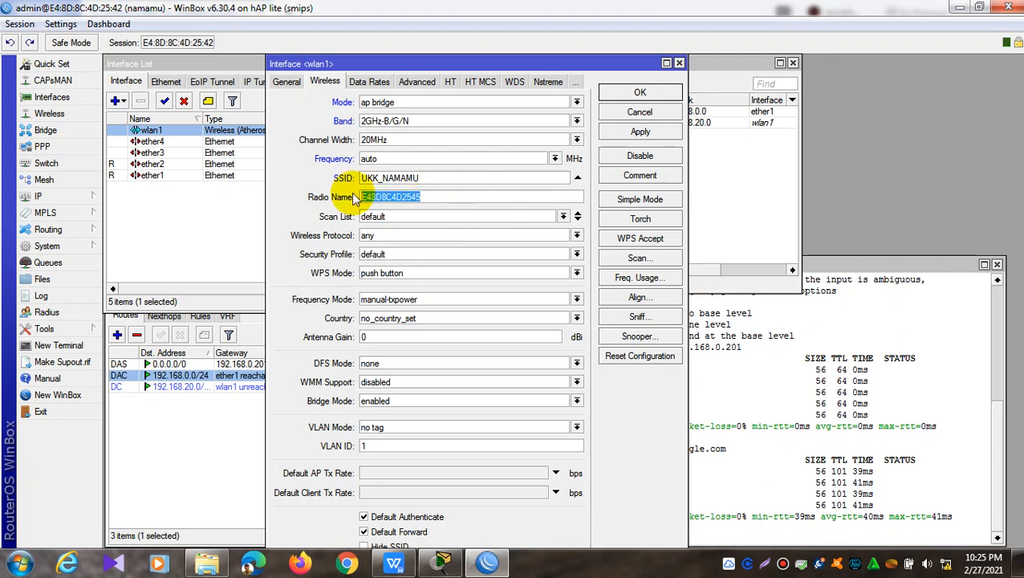
text(namamu)
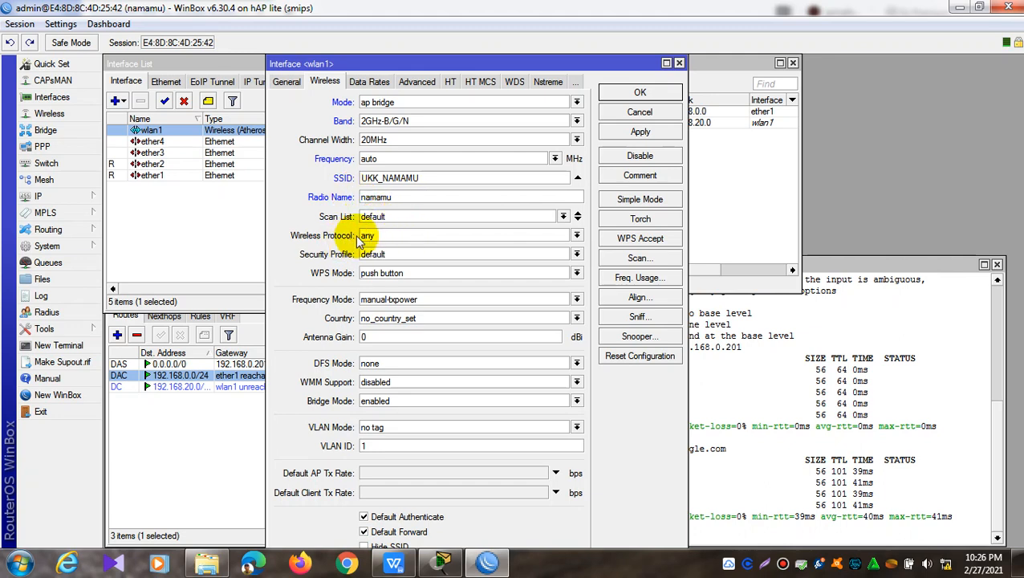
- Set the wlan1 wireless protocol to 802.11 after comparing it with any
click(573, 234)
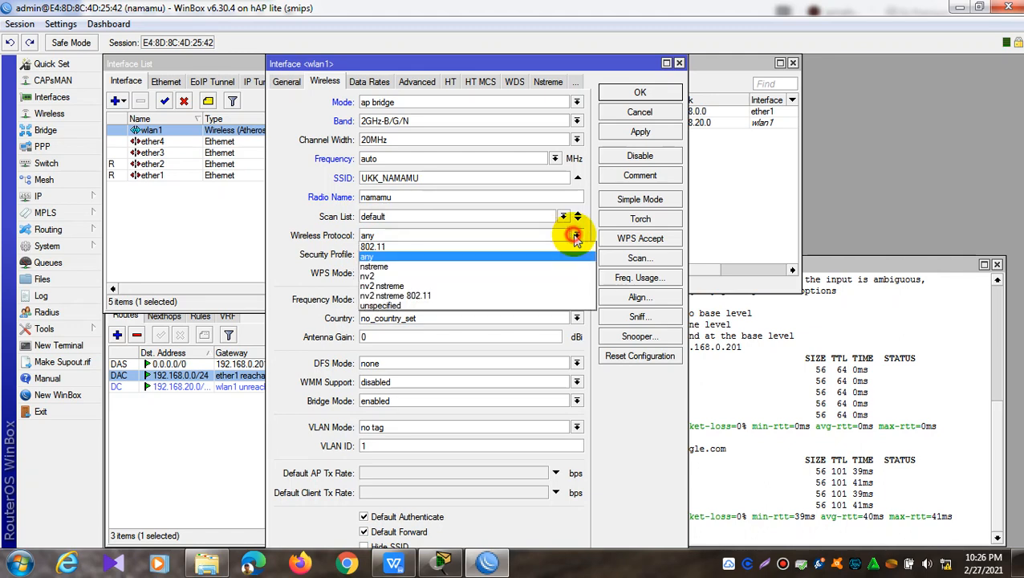
click(519, 247)
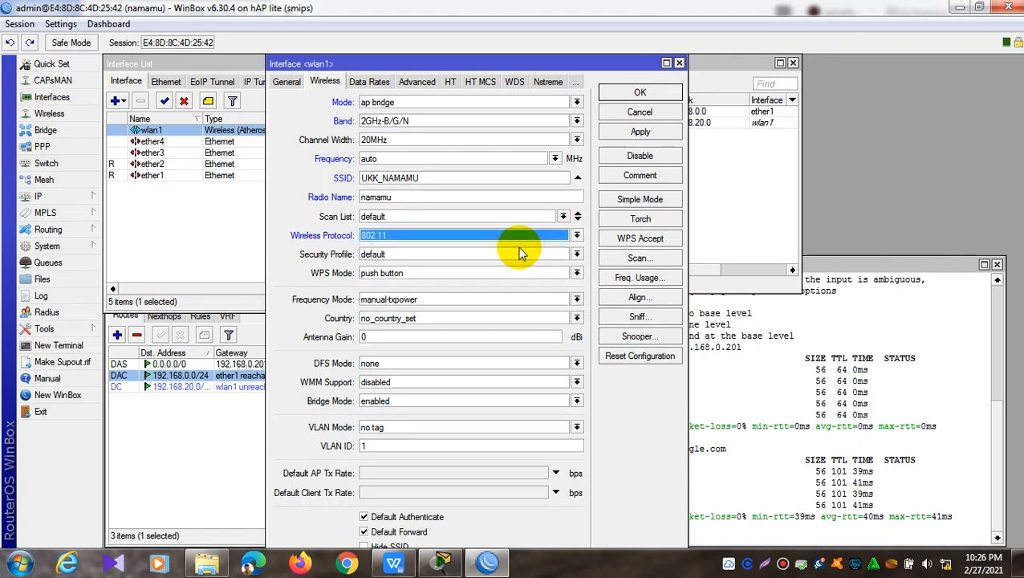
click(519, 238)
click(489, 256)
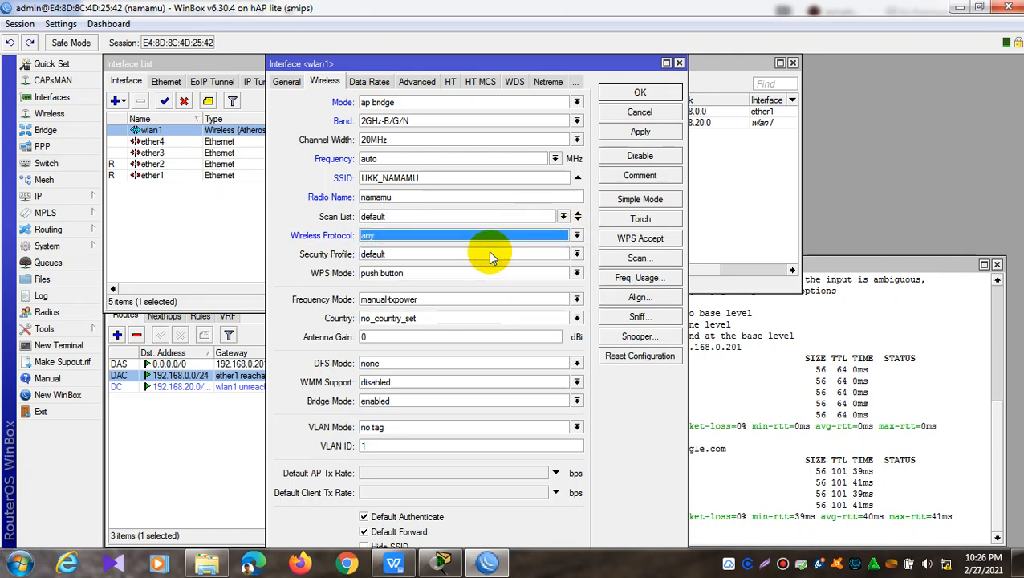
click(496, 238)
click(491, 246)
- Check the available security profiles, look up the WLAN password requirement in the WPS Office task document and return to WinBox
click(453, 255)
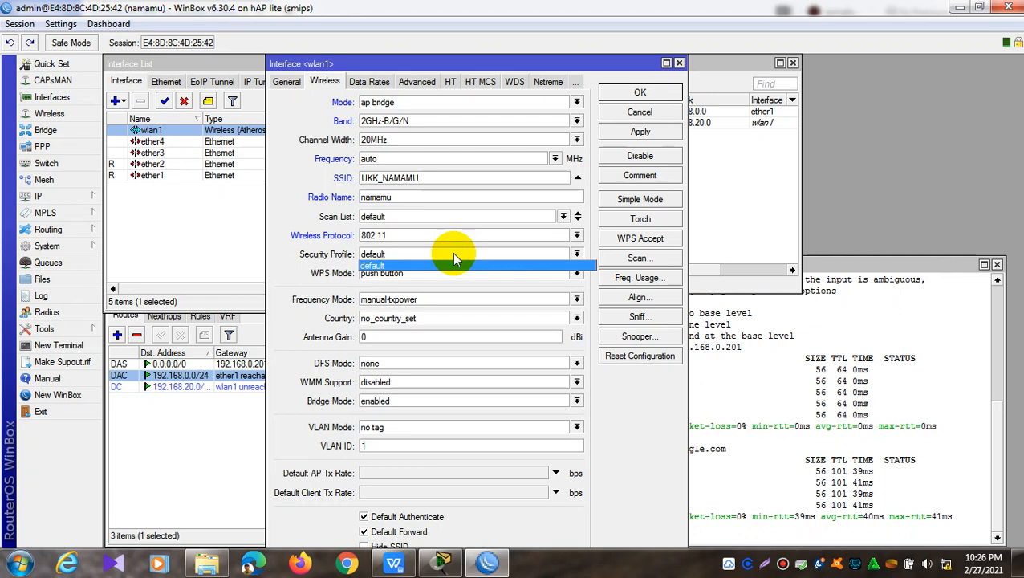
click(394, 563)
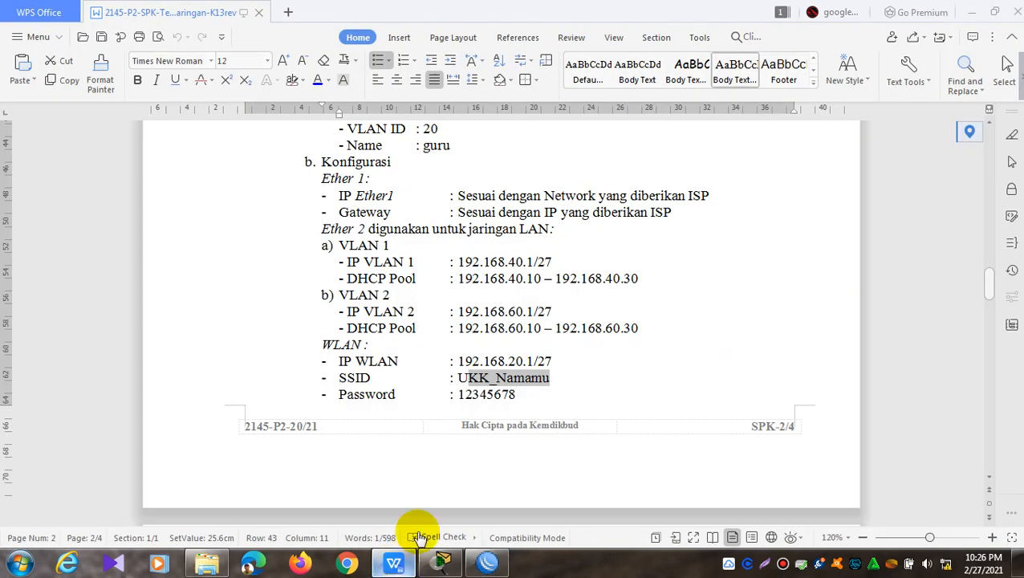
click(474, 394)
drag(515, 394, 459, 394)
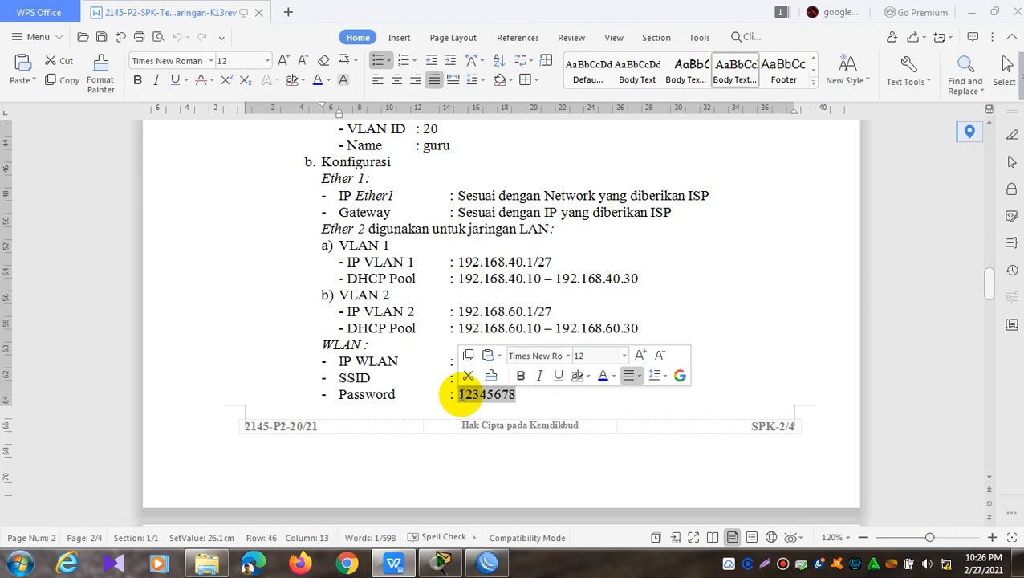
click(619, 405)
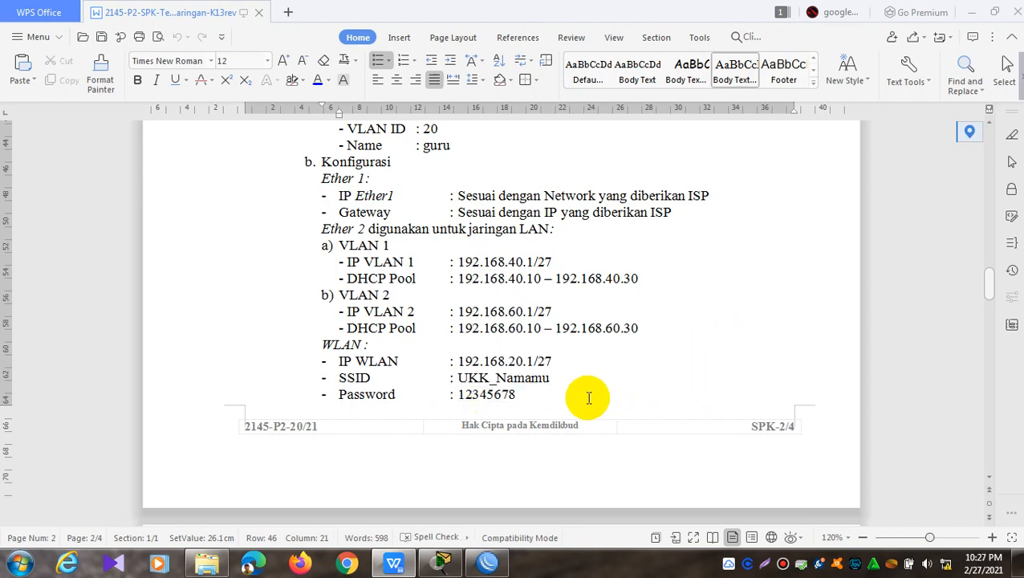
click(487, 561)
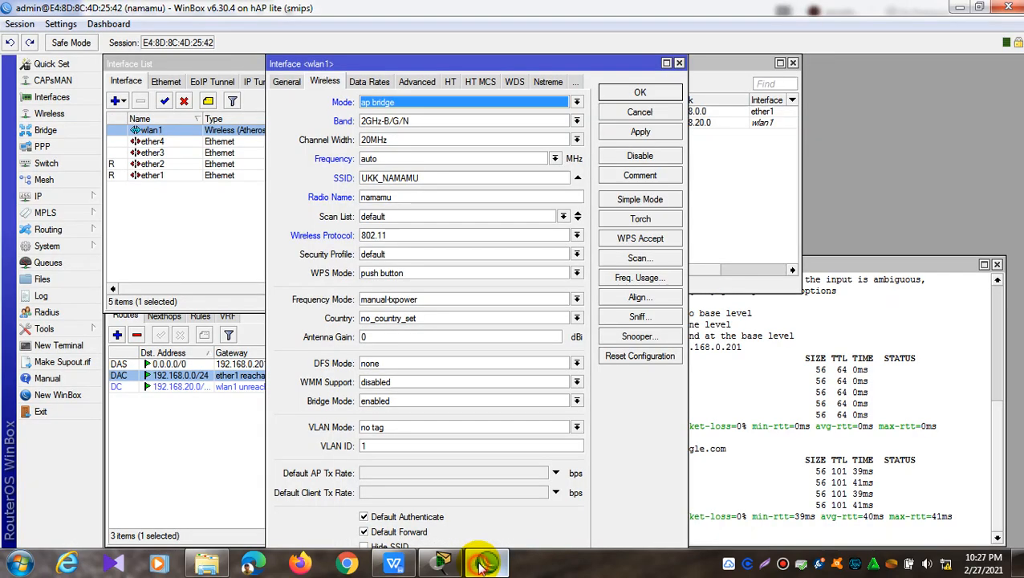
- Set the wlan1 frequency mode to regulatory-domain
click(399, 255)
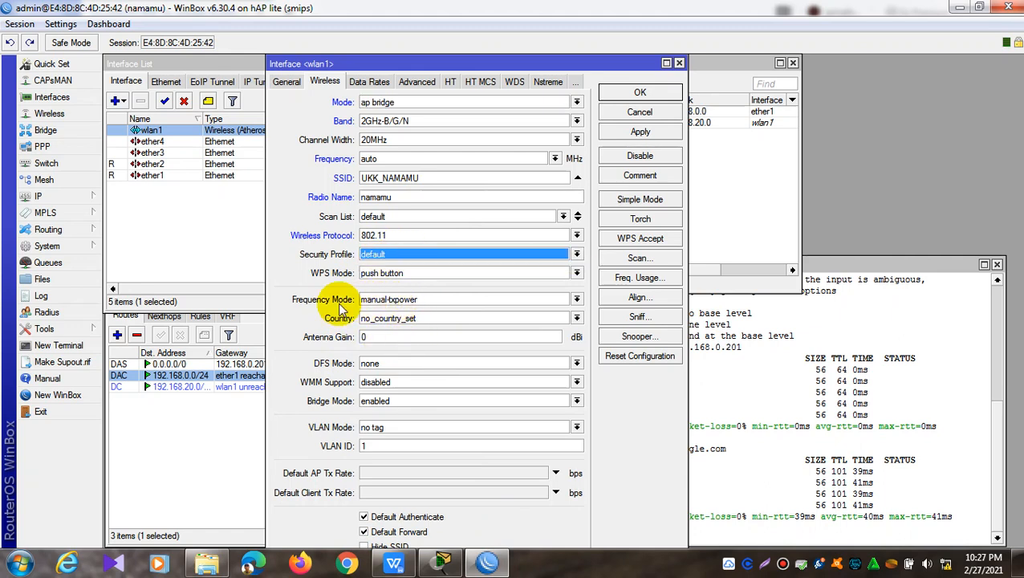
click(511, 300)
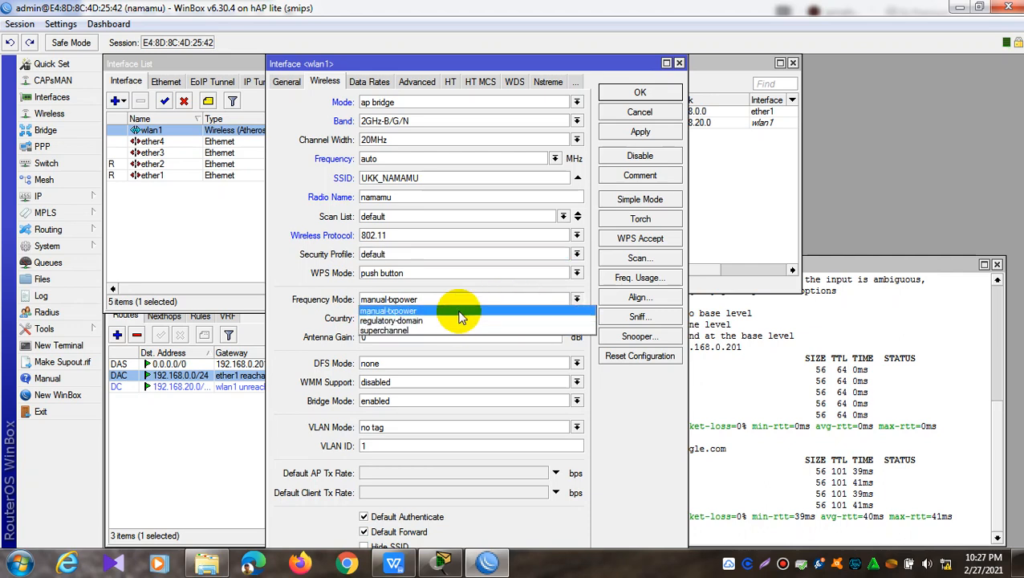
click(508, 298)
click(509, 300)
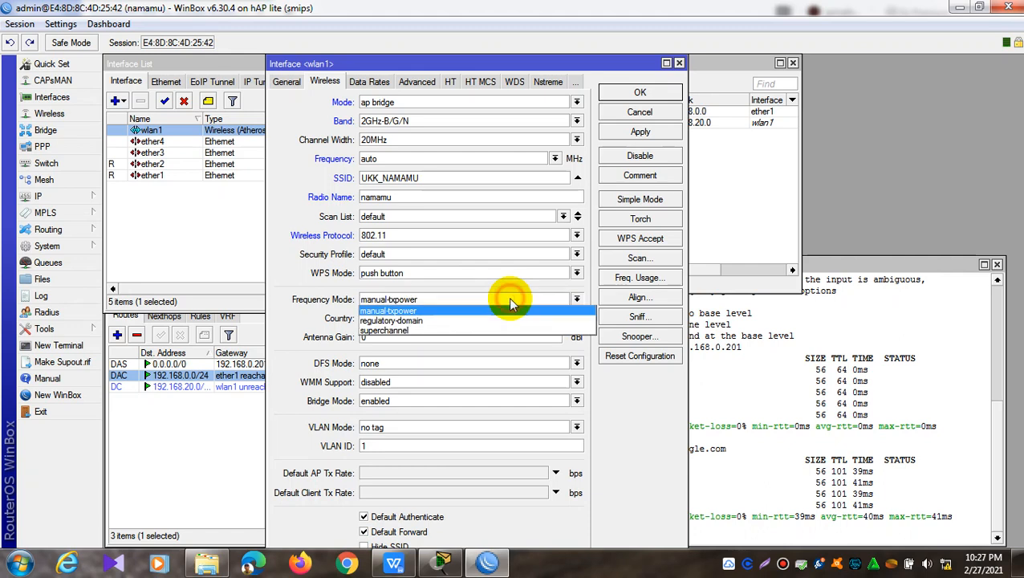
click(486, 319)
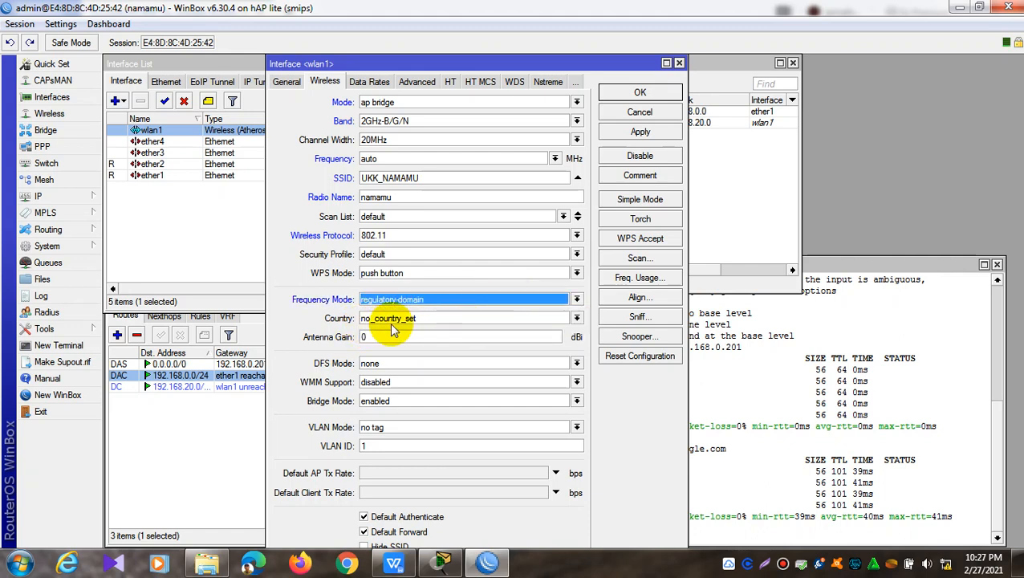
- Set the wlan1 regulatory country to indonesia
click(443, 318)
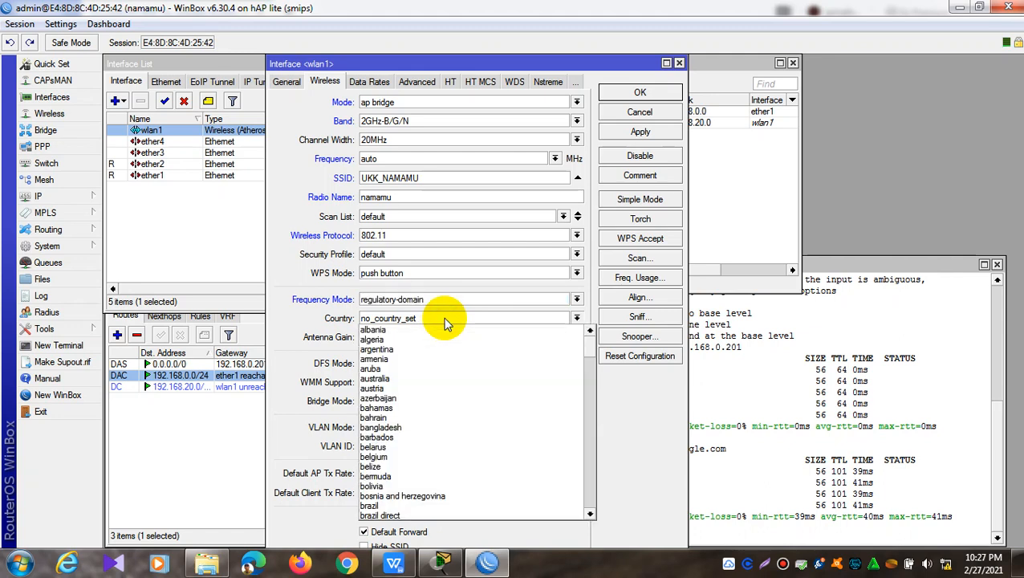
key(i)
key(i)
key(i)
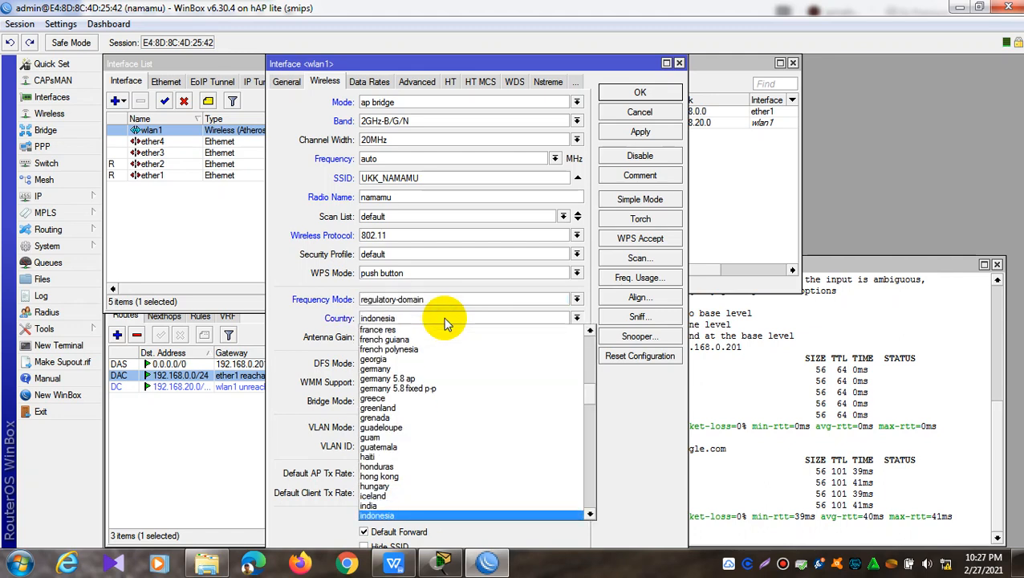
click(412, 515)
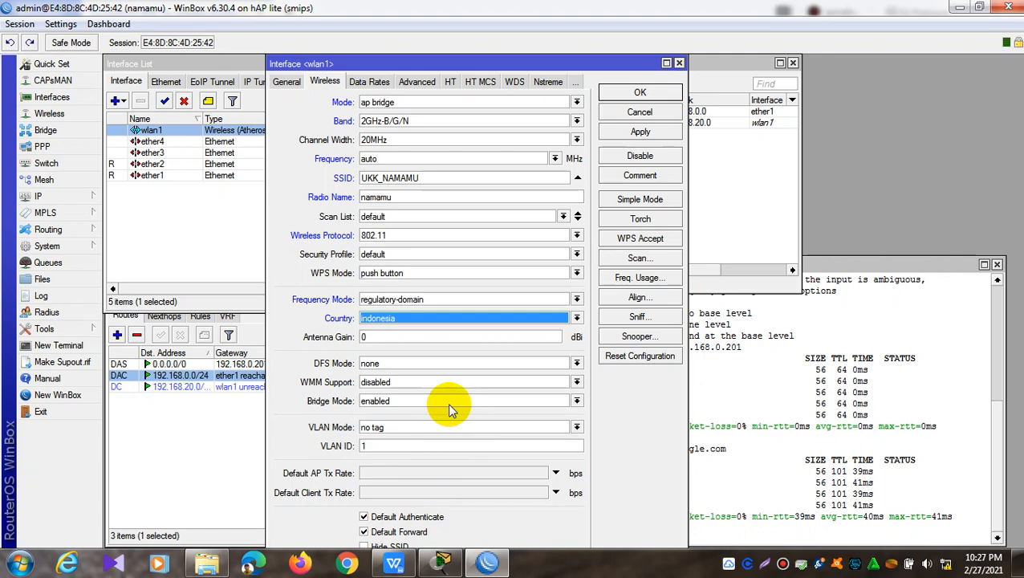
- Set the wlan1 antenna gain to 2 dBi, then apply the wireless settings and close the interface's properties
double_click(363, 337)
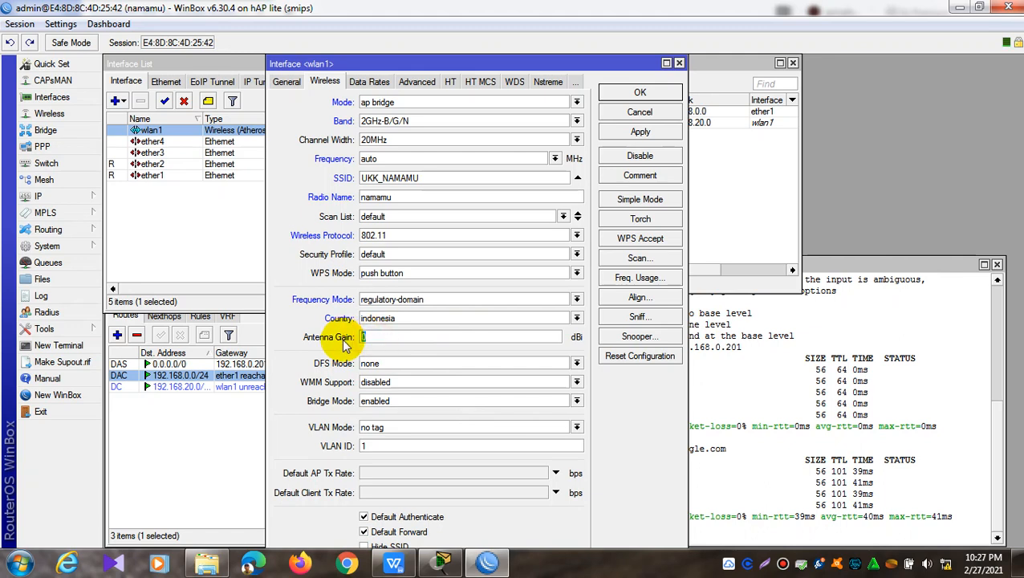
text(2)
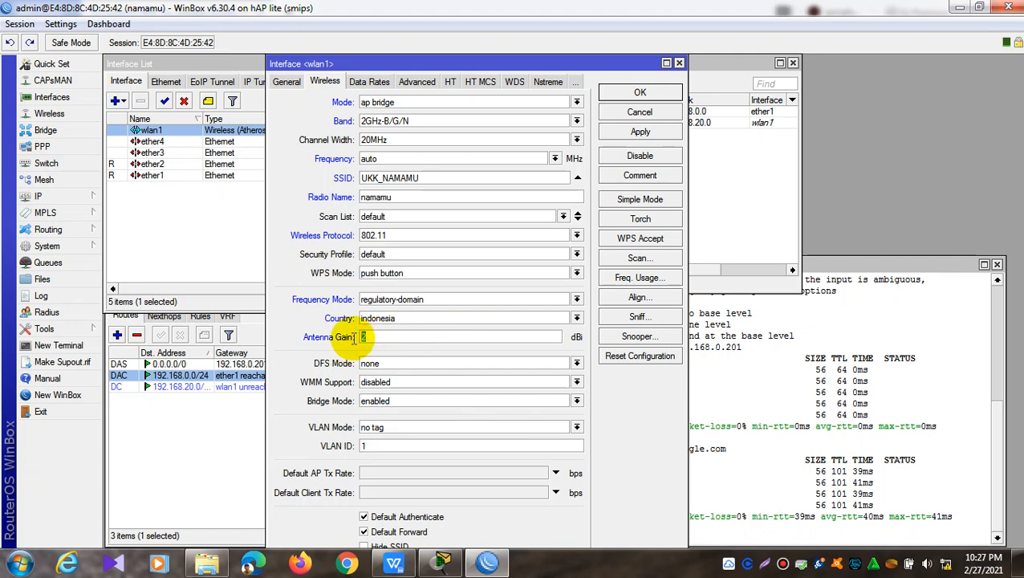
double_click(364, 337)
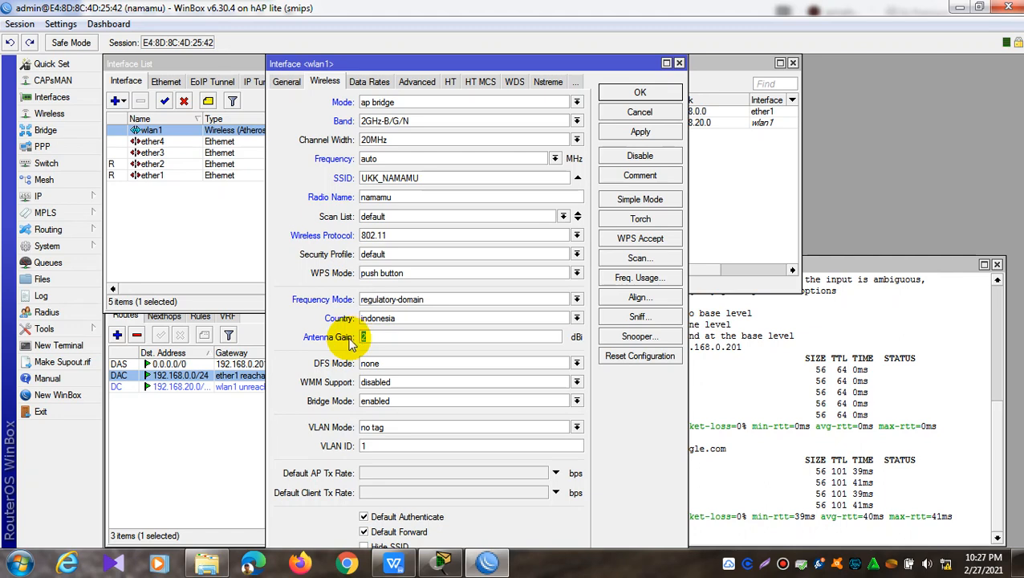
key(BackSpace)
text(2)
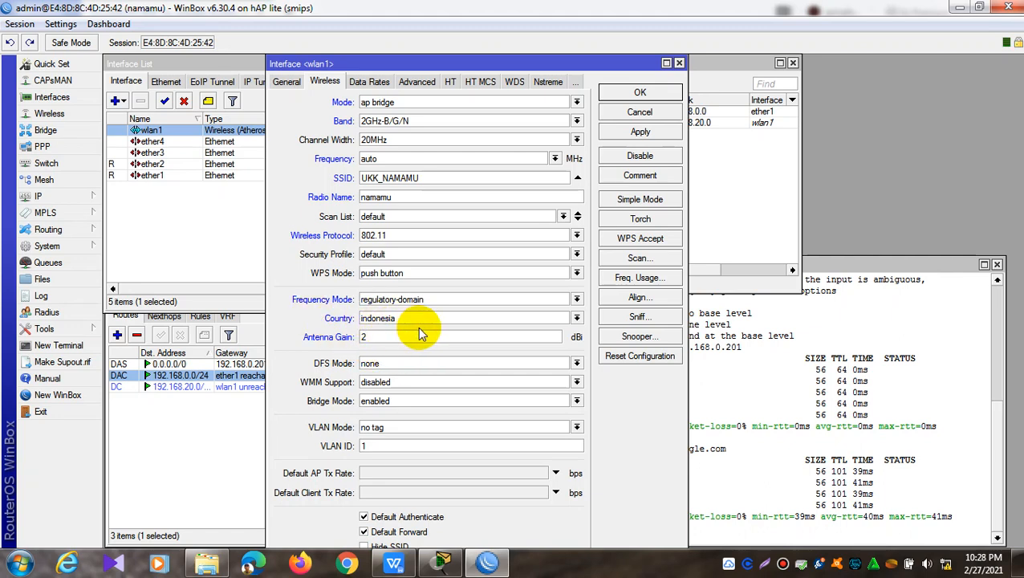
click(641, 133)
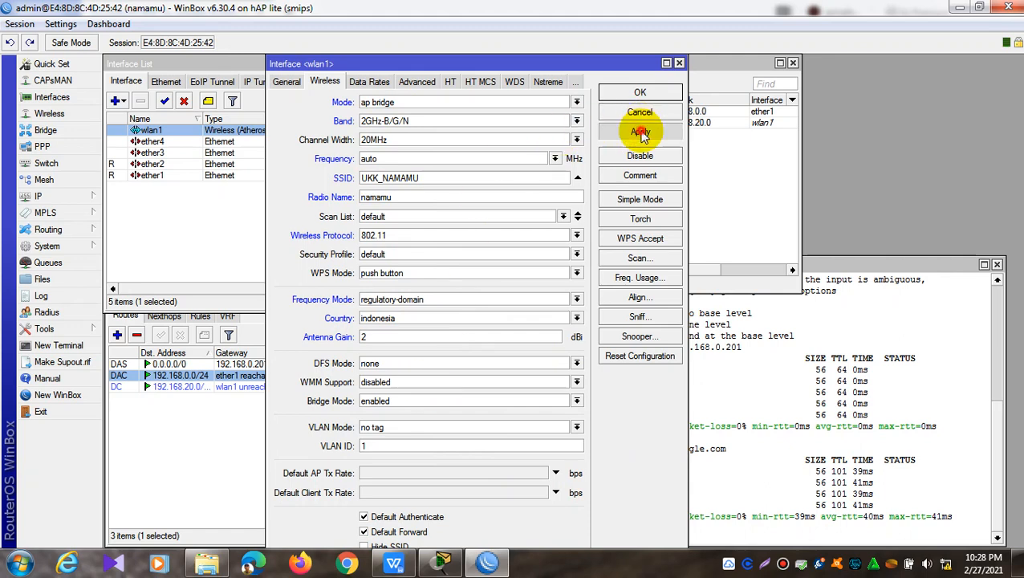
click(641, 91)
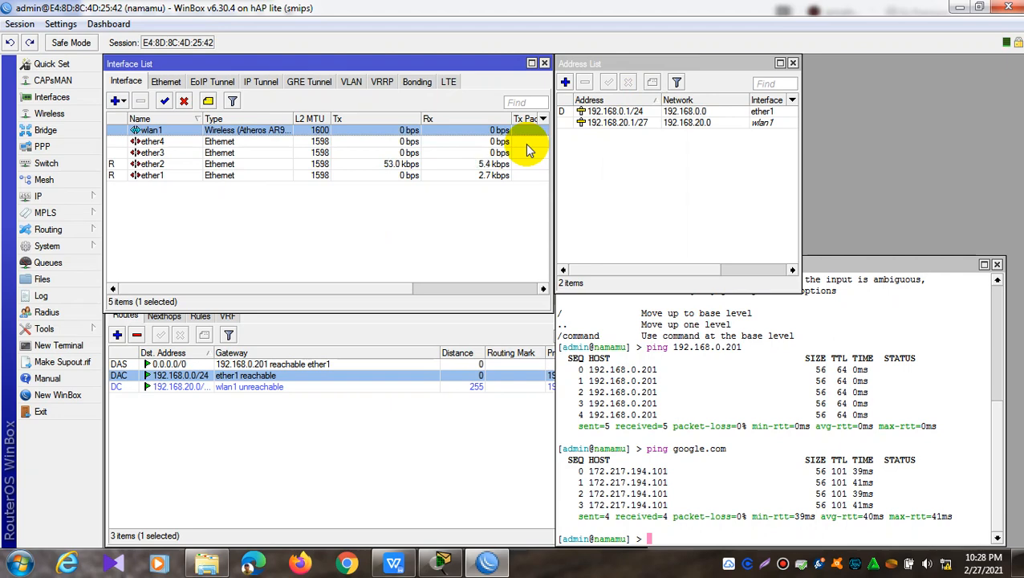
- Switch to the WPS Office task document, review the password requirement in the WLAN section and return to WinBox
click(391, 562)
drag(560, 402, 340, 404)
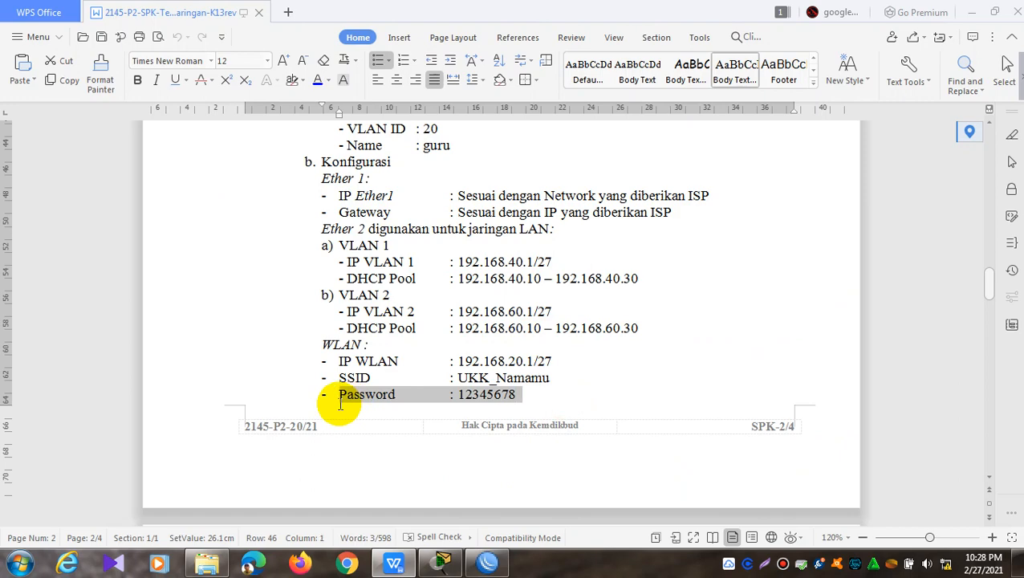
click(486, 403)
click(487, 561)
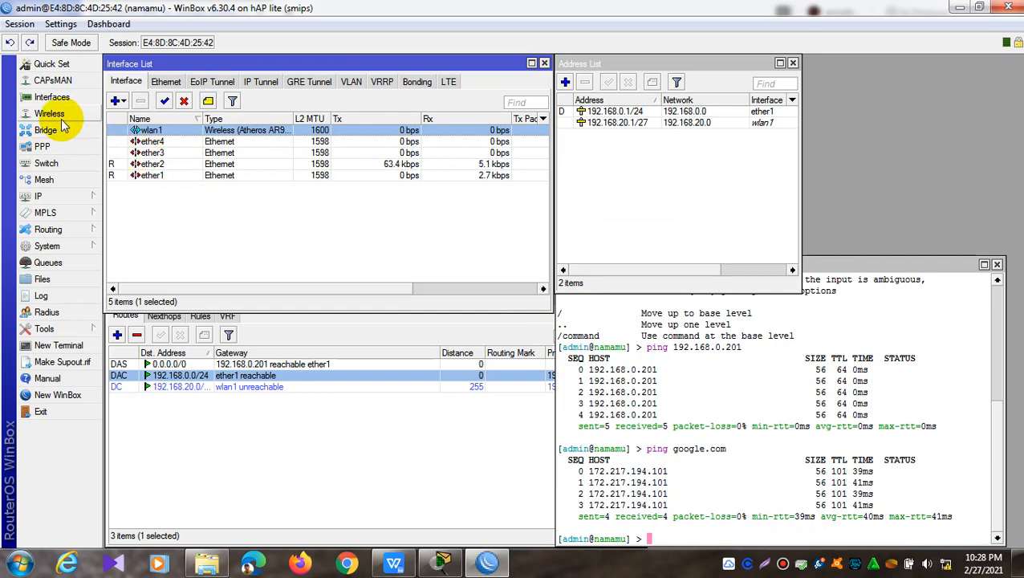
- Check which additional settings sections the wlan1 interface offers and close its properties without changes
double_click(149, 130)
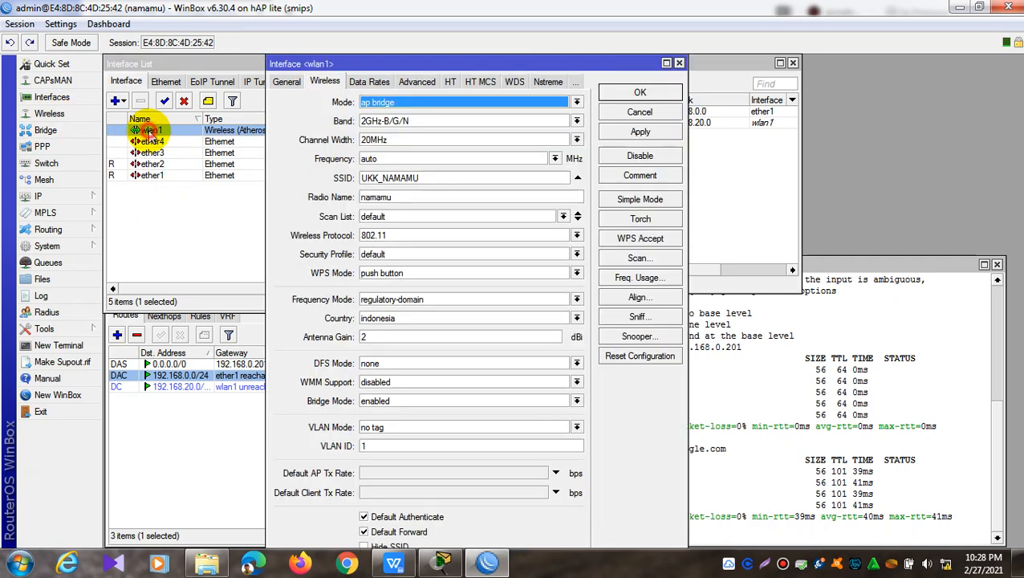
click(575, 82)
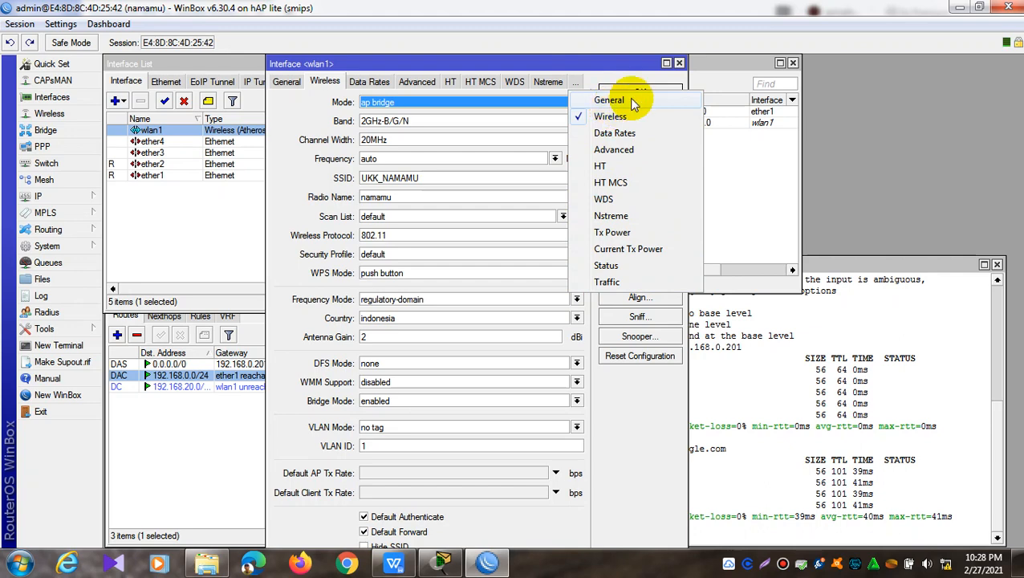
click(680, 64)
click(679, 64)
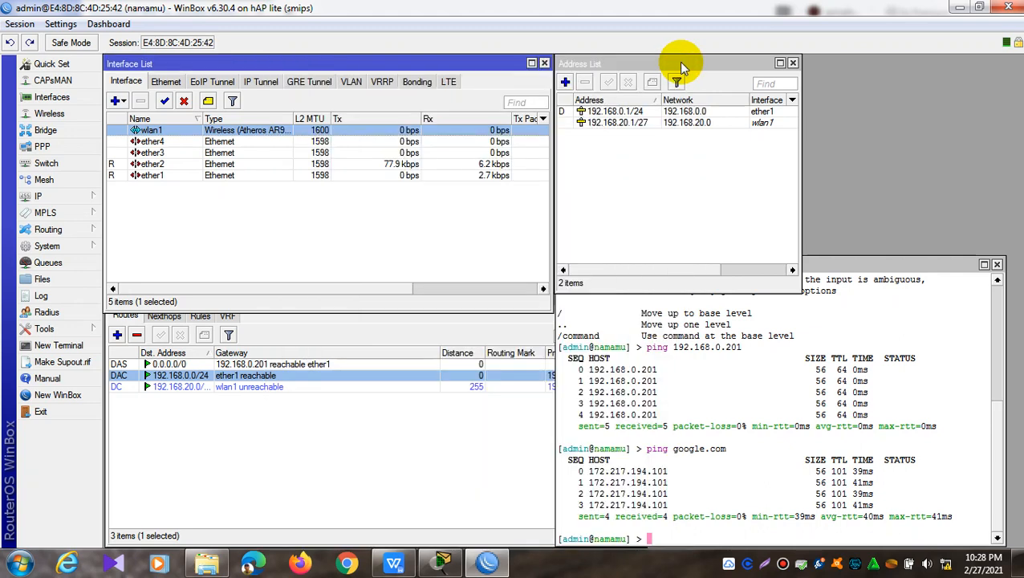
click(241, 132)
double_click(240, 133)
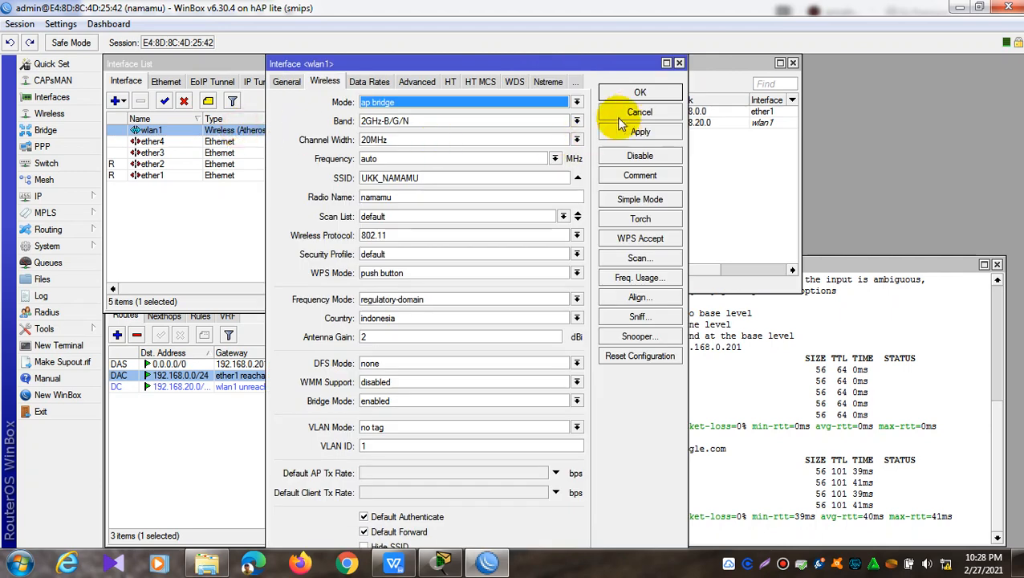
click(576, 83)
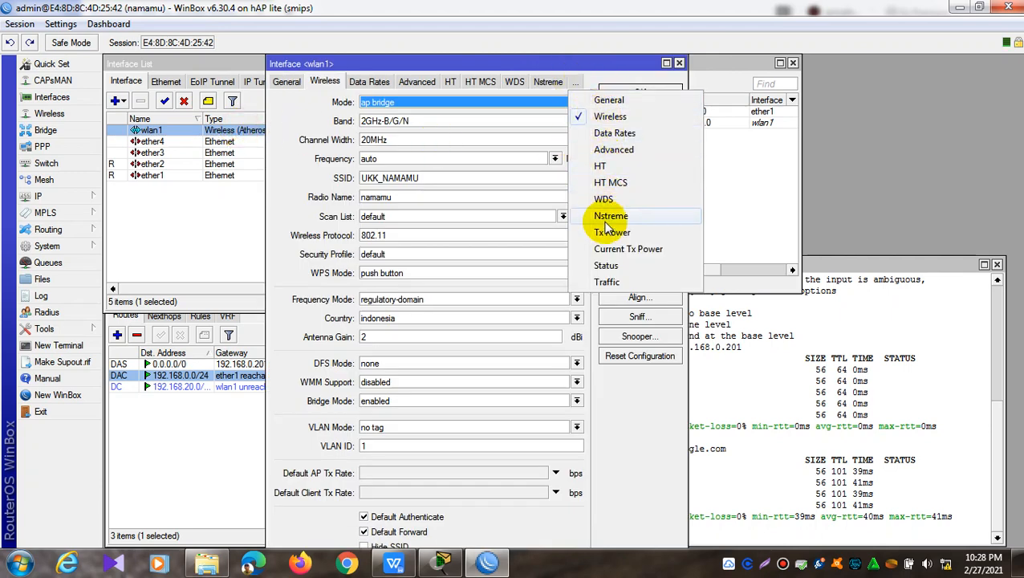
click(679, 65)
click(680, 64)
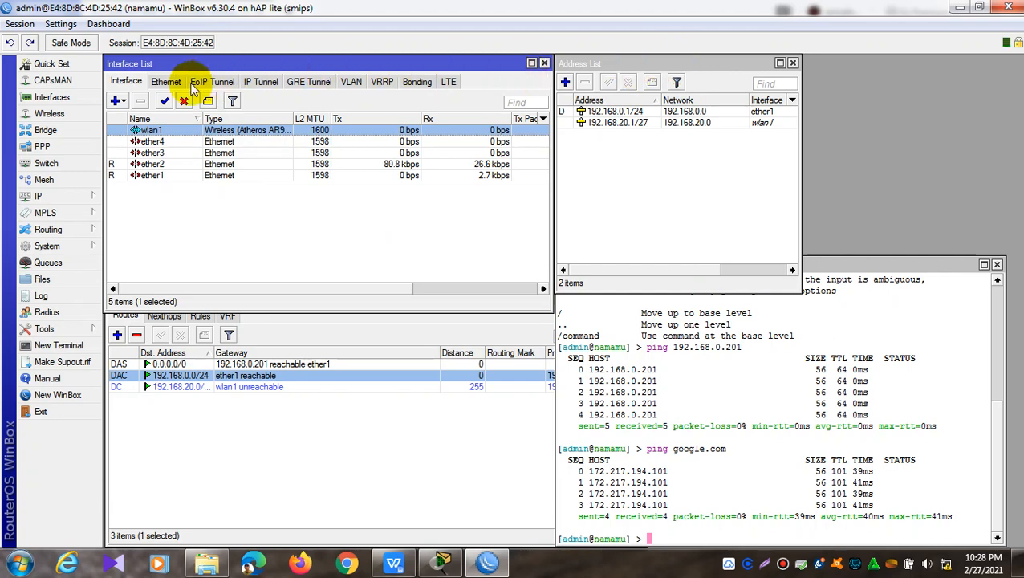
- Create a wireless security profile with dynamic keys and only WPA2 PSK authentication, entering the required WLAN password as its WPA2 pre-shared key
click(64, 112)
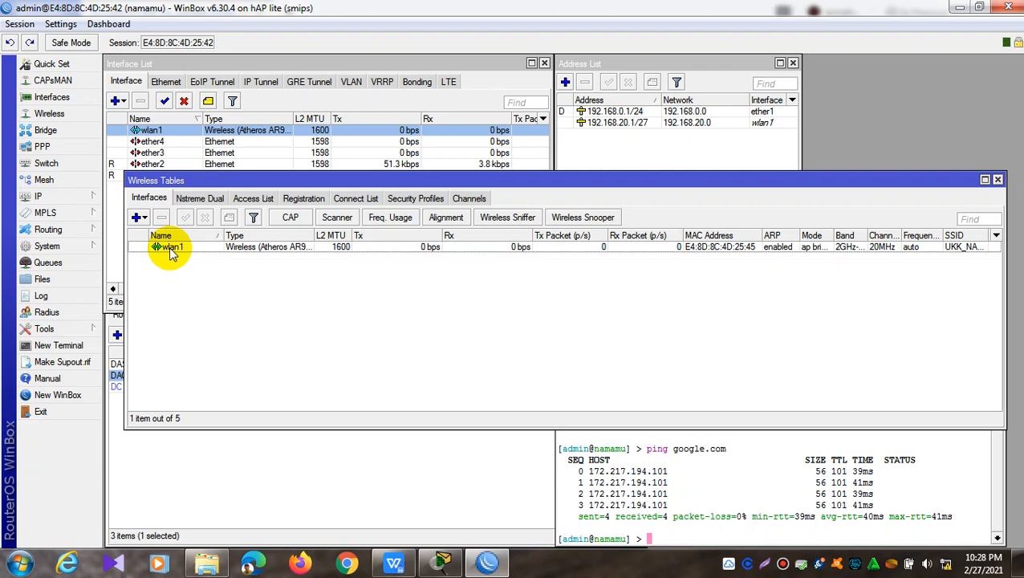
click(415, 199)
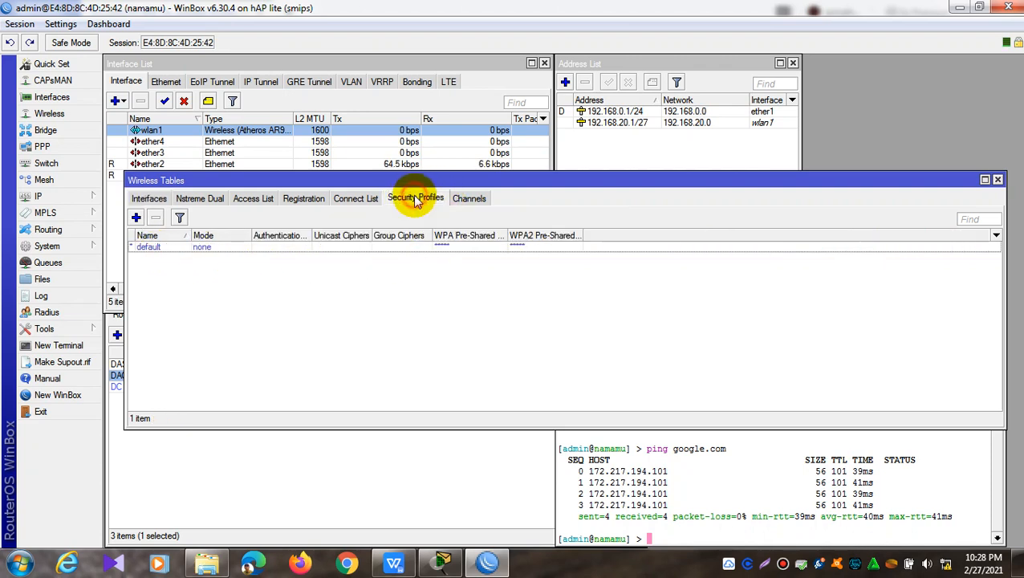
click(137, 220)
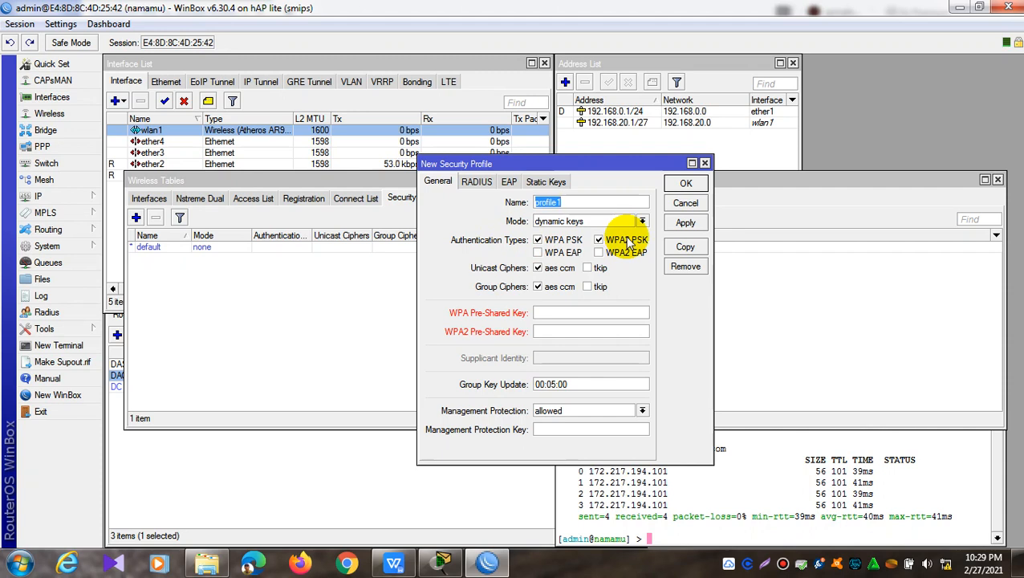
click(565, 241)
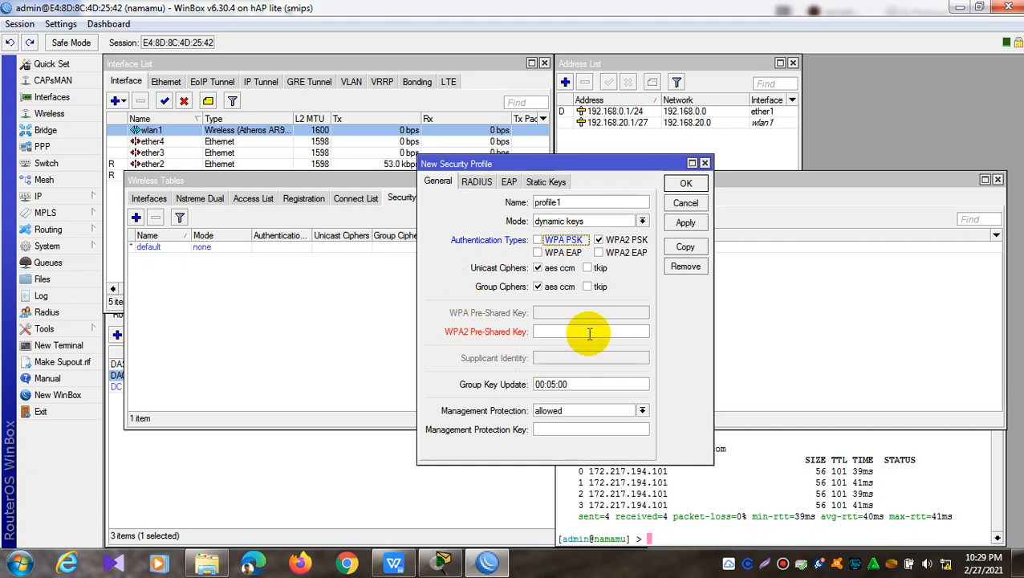
click(552, 332)
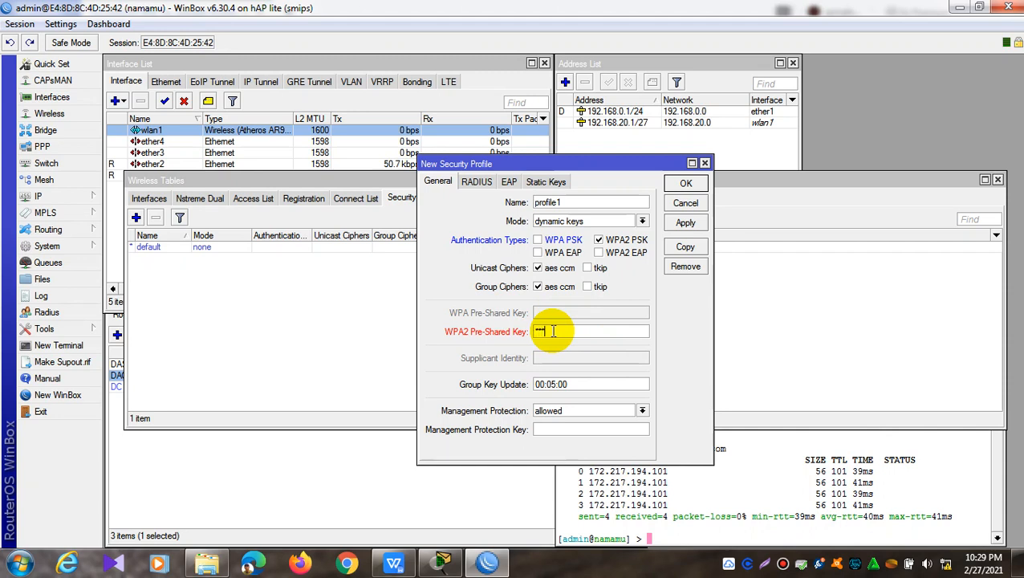
text(*)
click(685, 223)
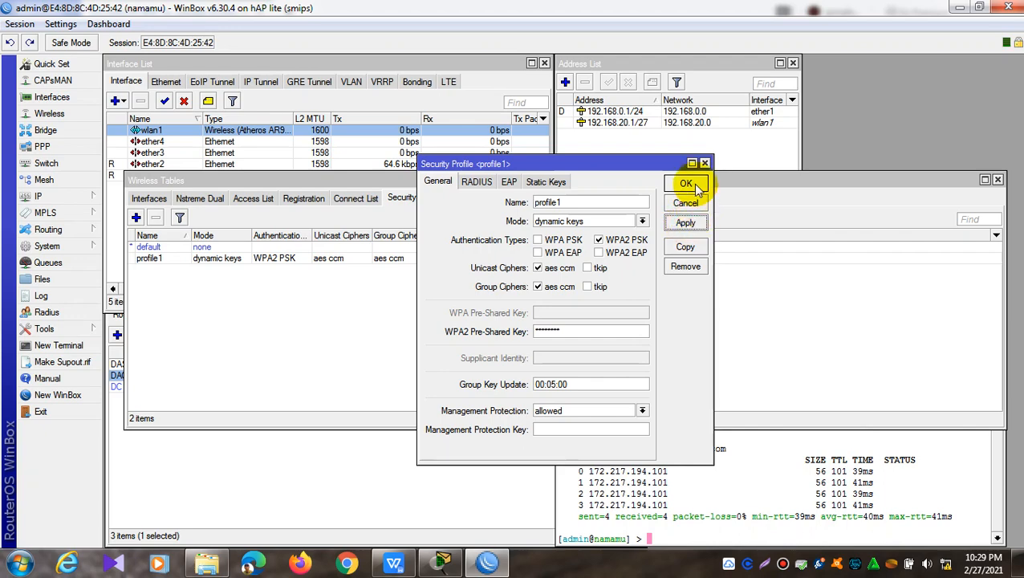
click(685, 184)
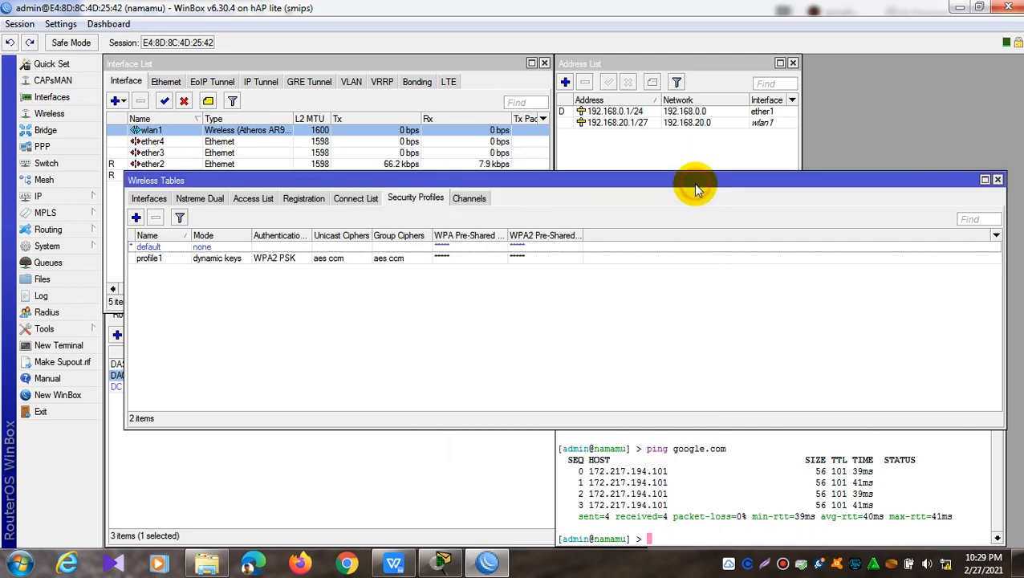
- Assign the security profile profile1 to the wlan1 interface and apply the change
double_click(166, 129)
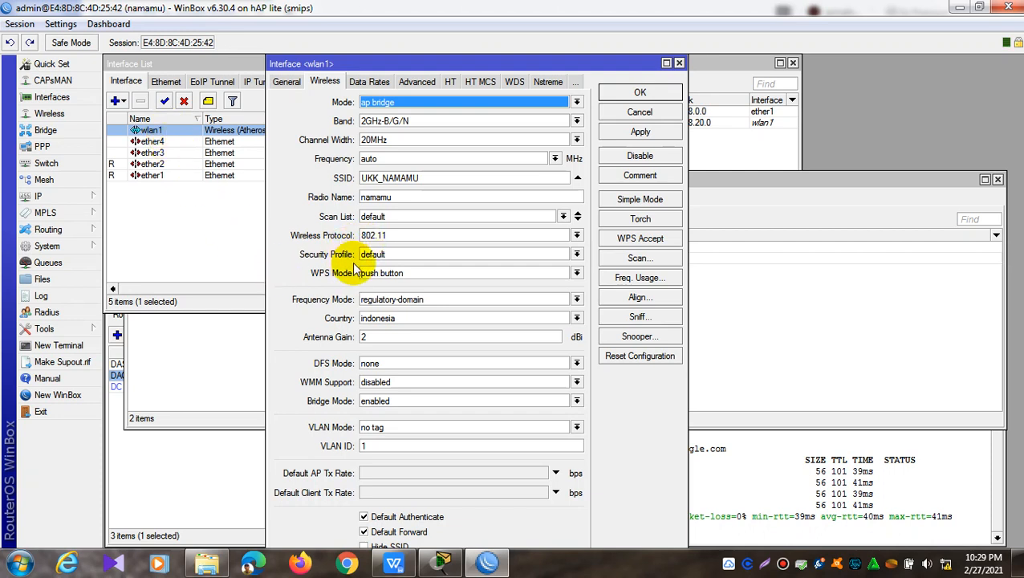
click(379, 254)
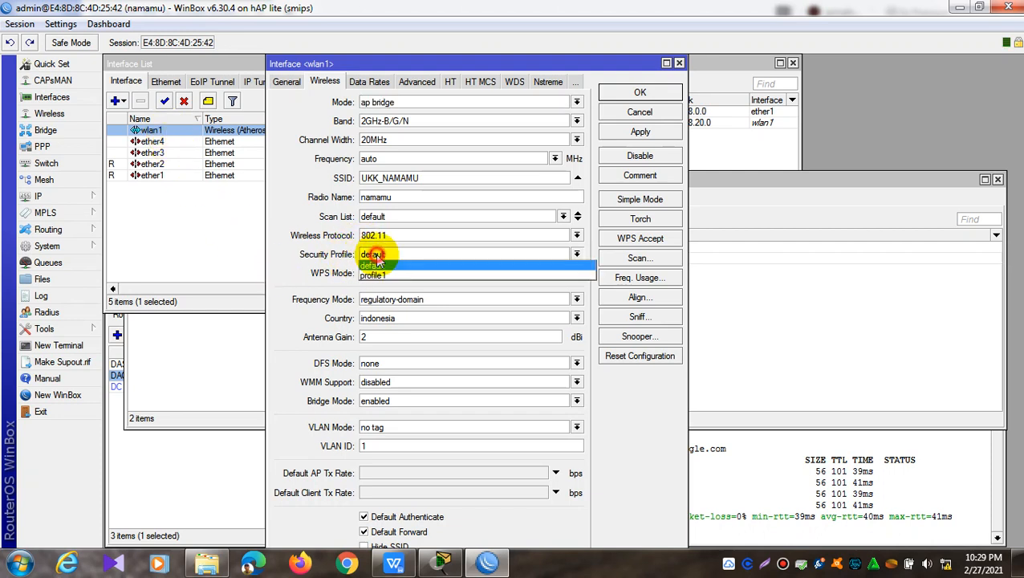
click(379, 277)
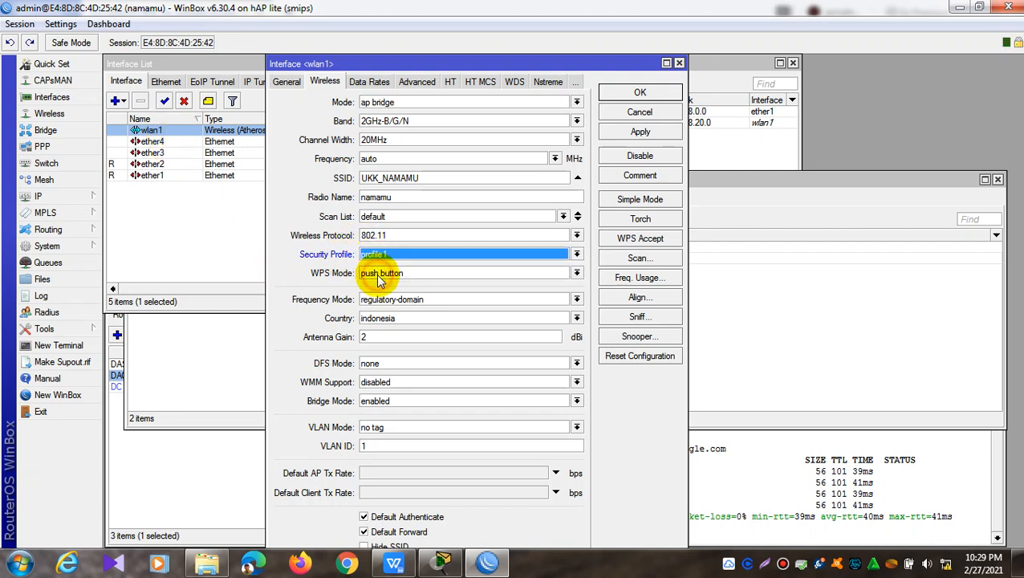
click(615, 136)
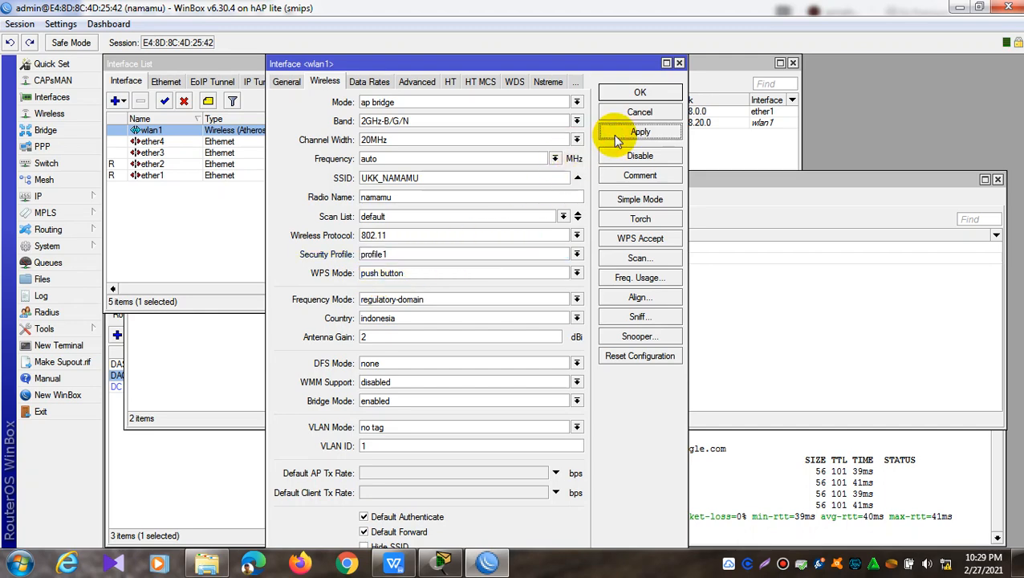
click(648, 92)
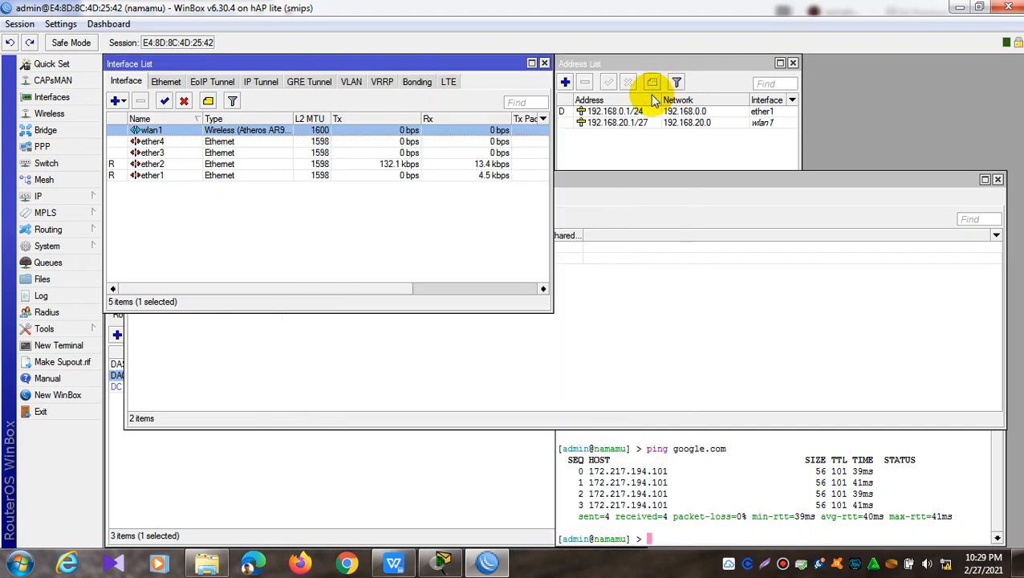
- Switch to the WPS Office task document and review the WLAN requirements for the DHCP pool, hotspot login page and users
click(393, 562)
scroll(473, 324, down, 5)
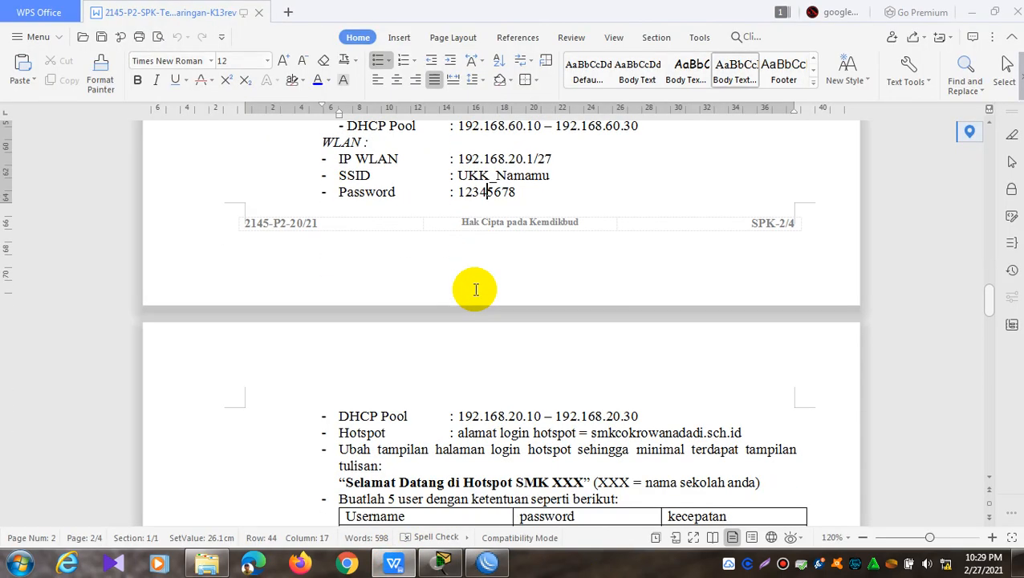
scroll(476, 289, down, 2)
scroll(475, 289, up, 1)
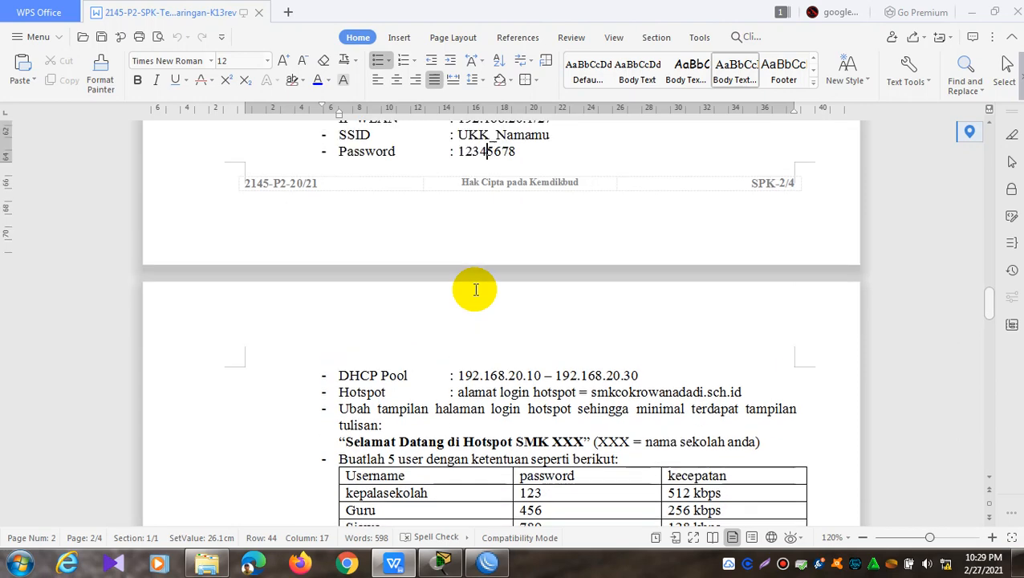
- Leave the task document and disconnect the computer's wireless adapter from the UKK_NAMAMU network
click(968, 16)
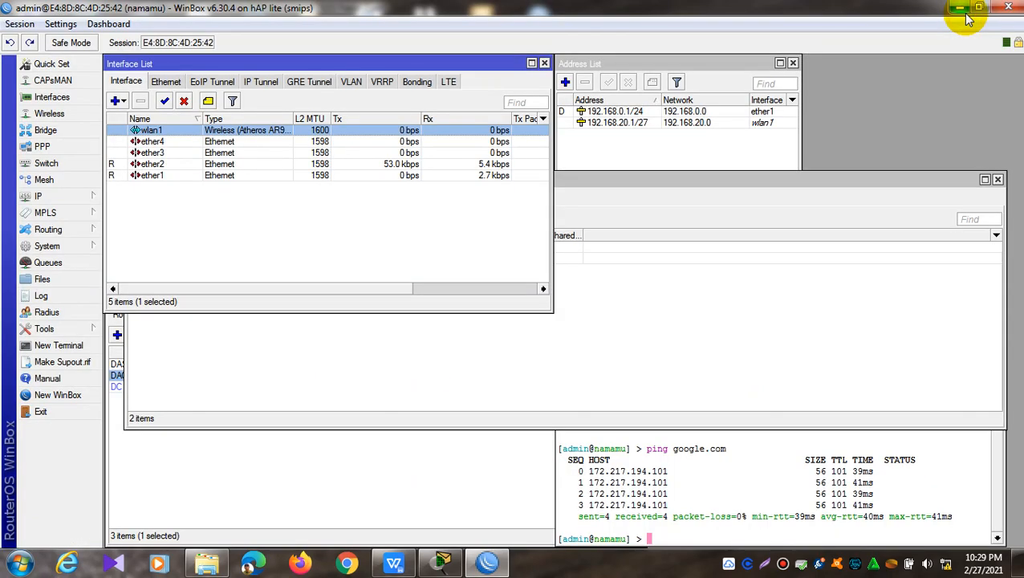
click(947, 566)
click(947, 565)
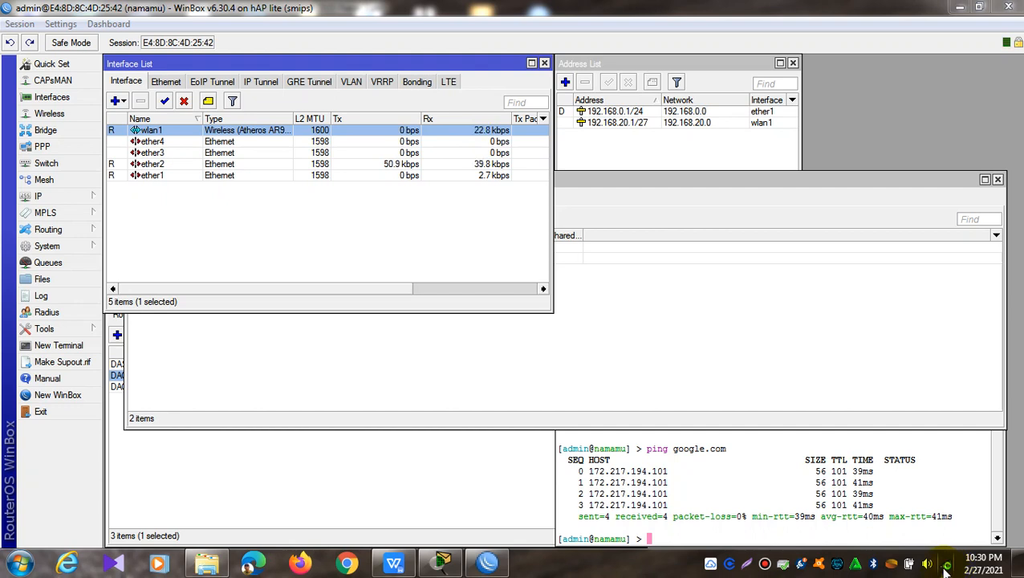
click(946, 565)
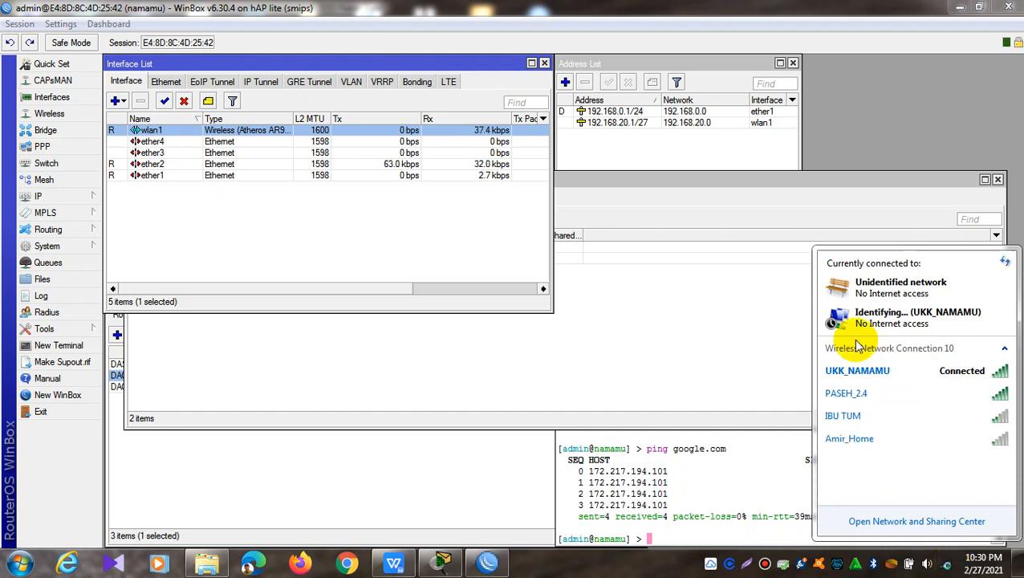
click(866, 374)
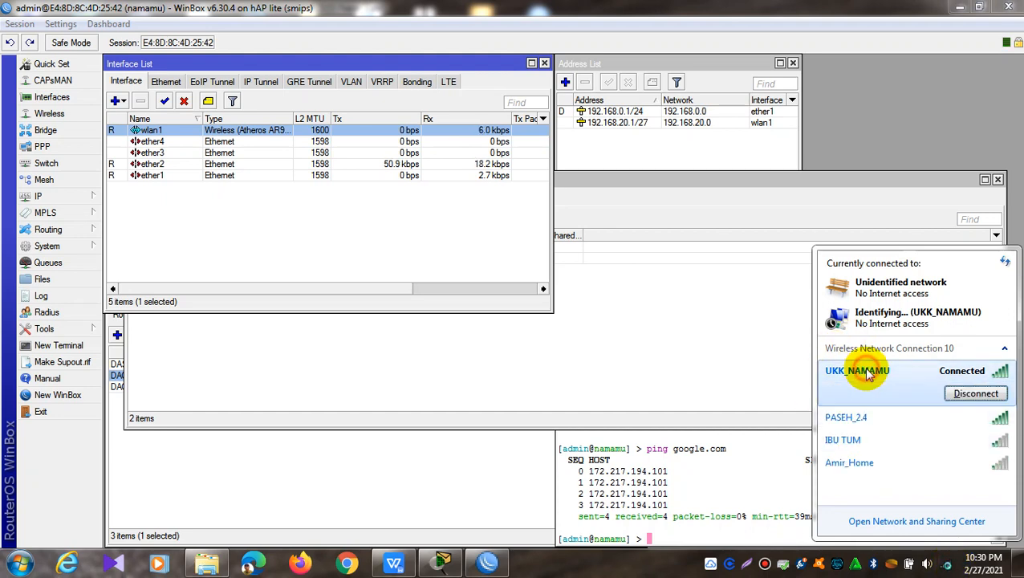
click(977, 394)
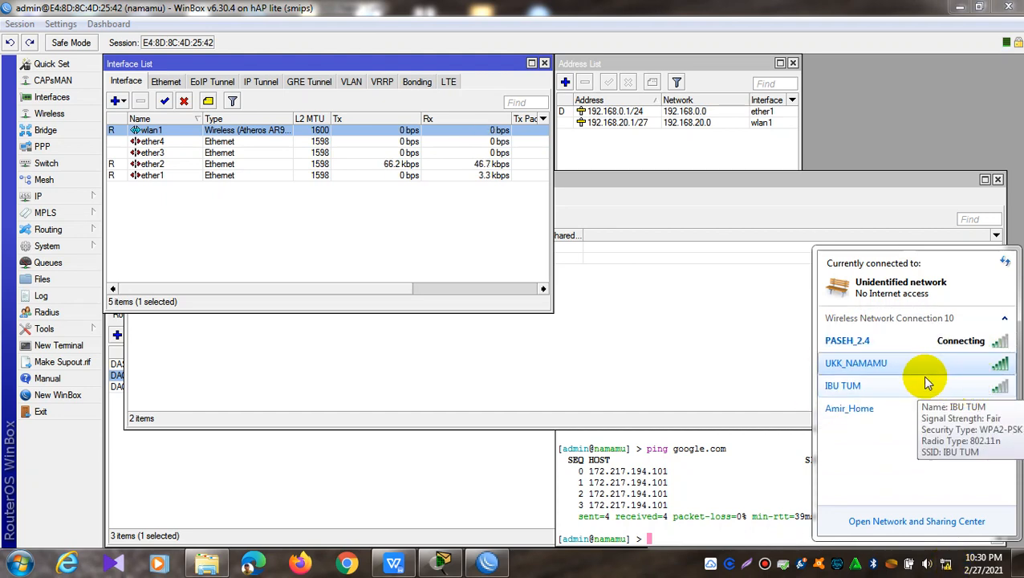
- Remove the saved UKK_NAMAMU profile from the Windows managed wireless networks and close the network settings
click(953, 521)
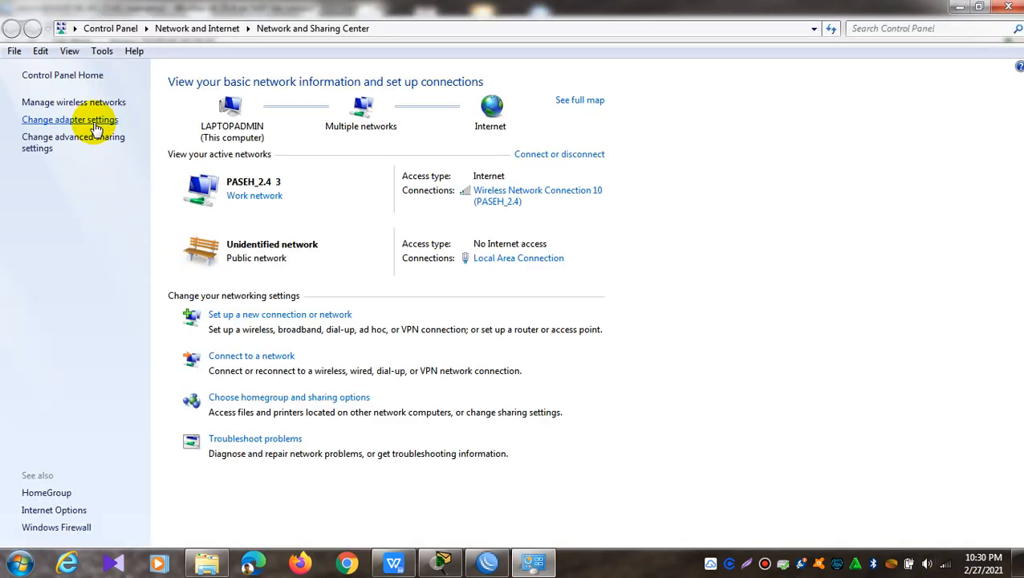
click(74, 102)
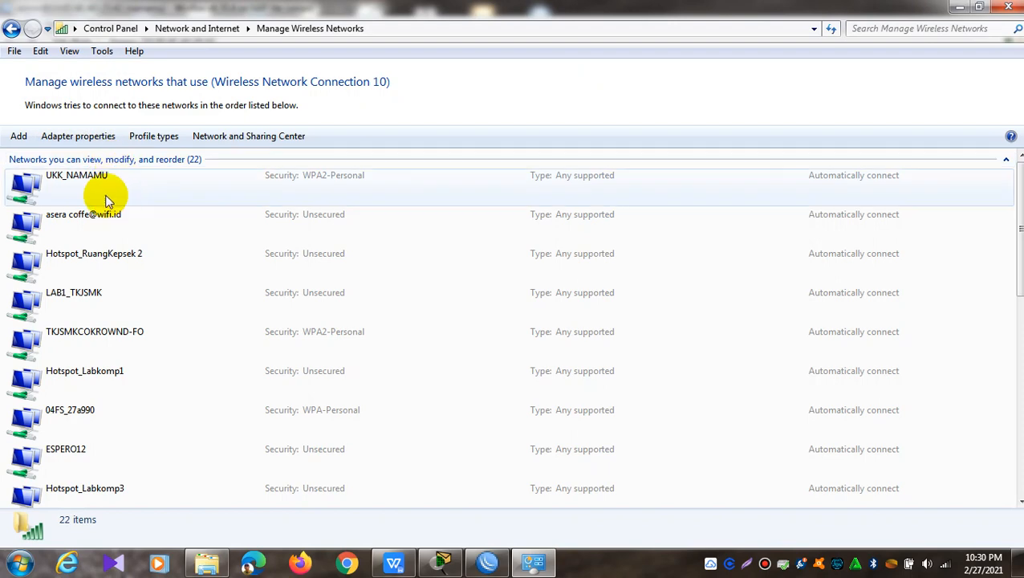
right_click(80, 176)
click(113, 198)
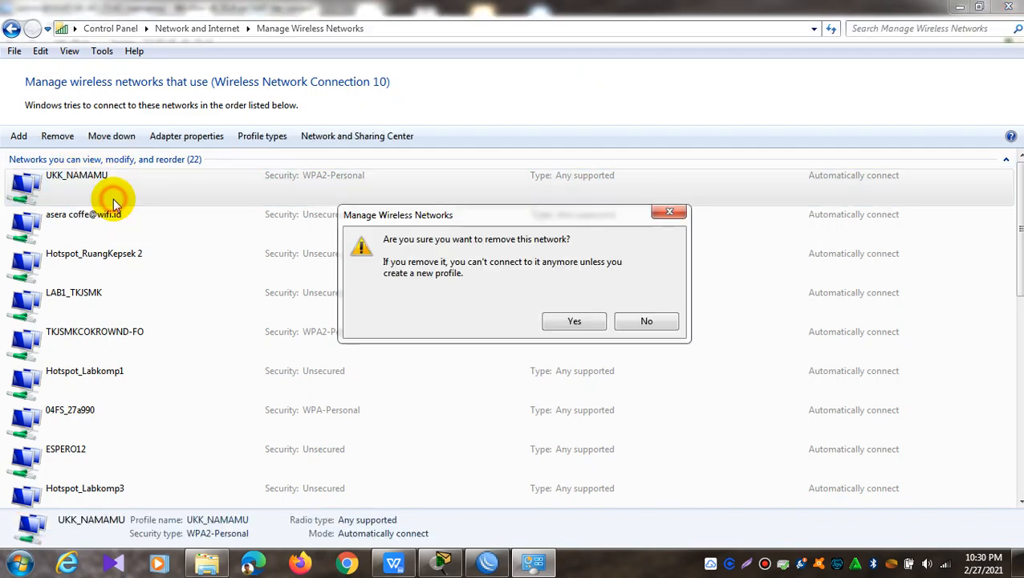
click(544, 329)
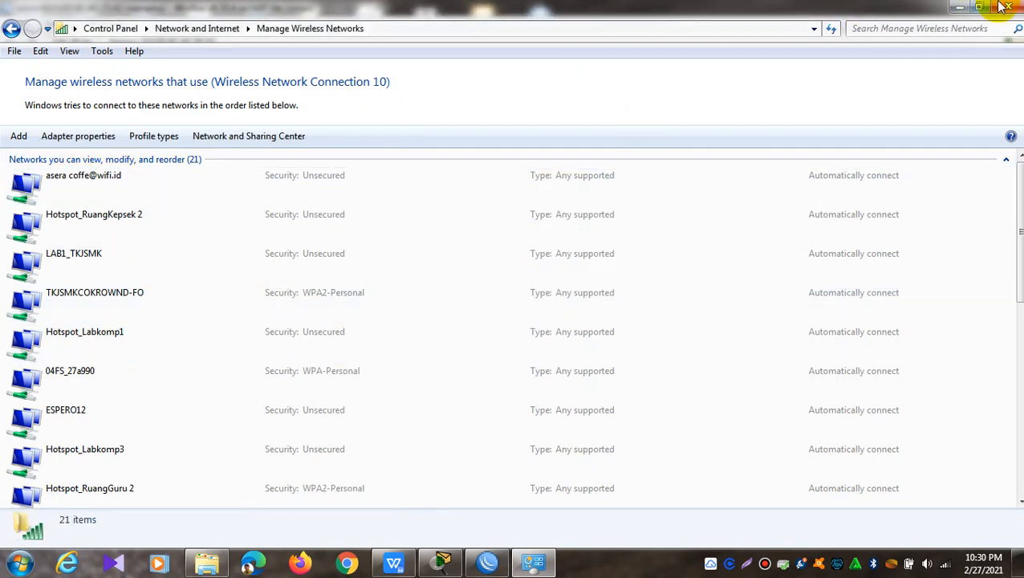
click(1005, 7)
click(946, 564)
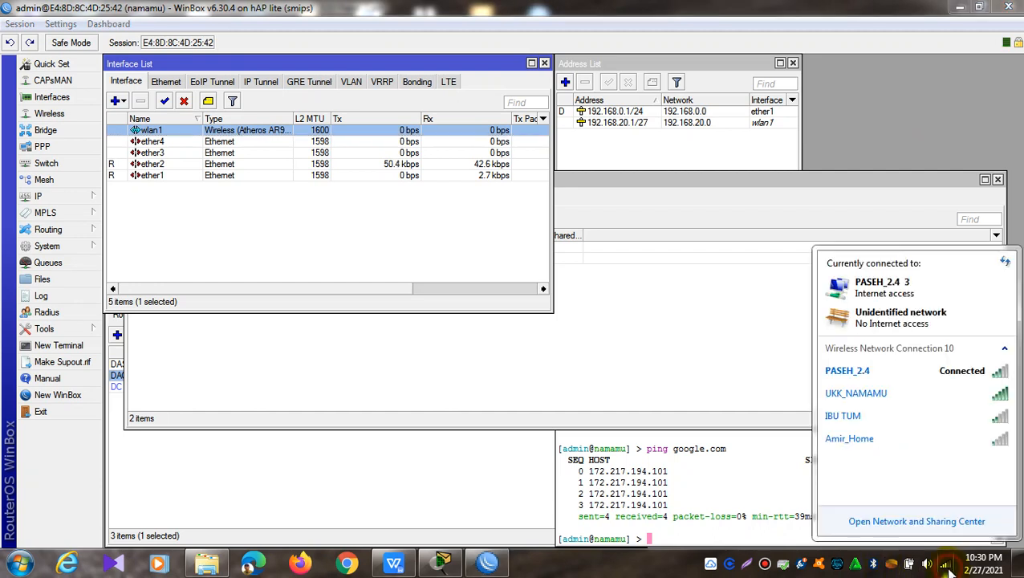
click(890, 392)
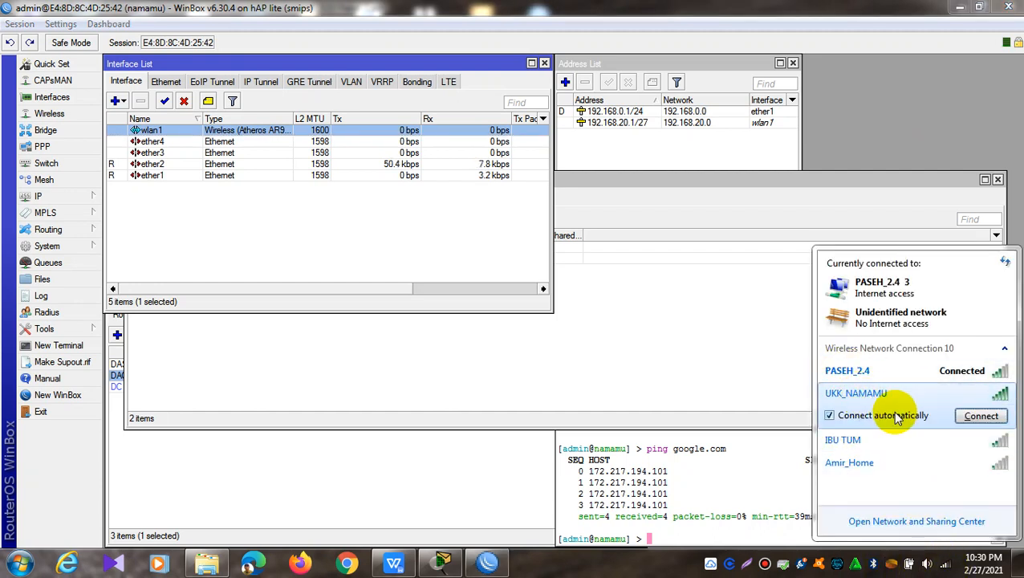
click(981, 416)
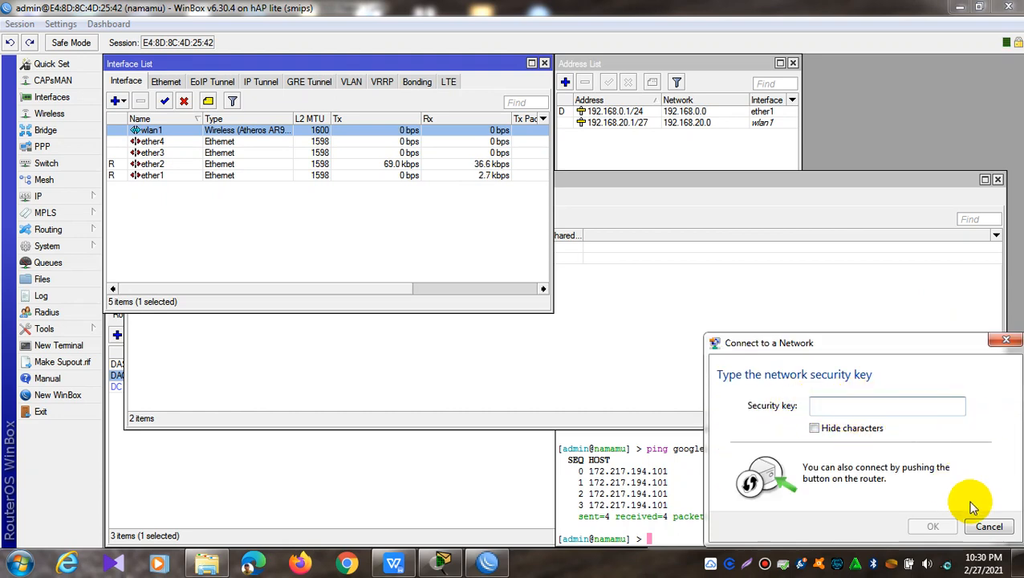
click(988, 526)
- Check whether joining UKK_NAMAMU without automatic connection requires a security key, and cancel the connection
click(946, 564)
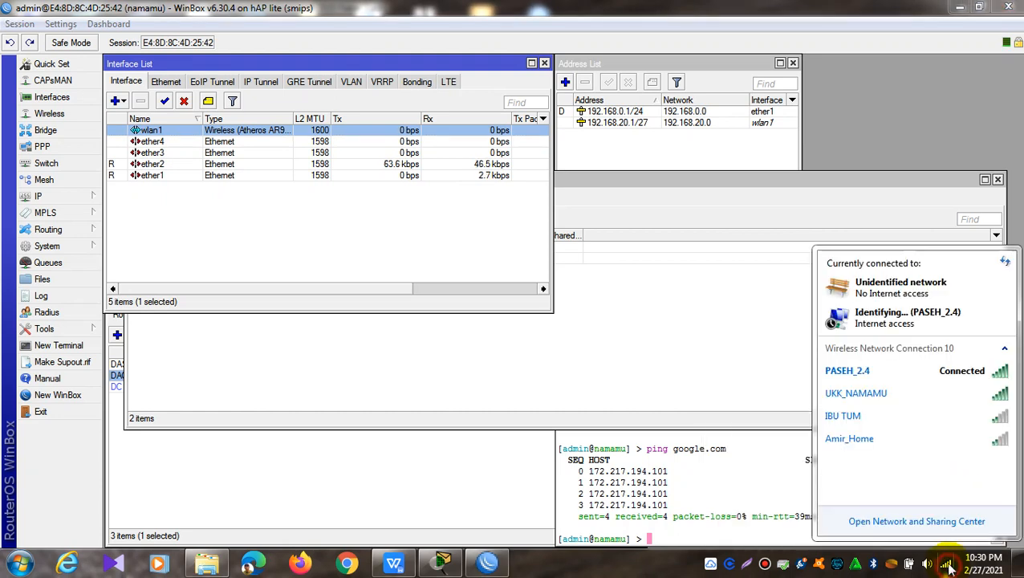
click(885, 392)
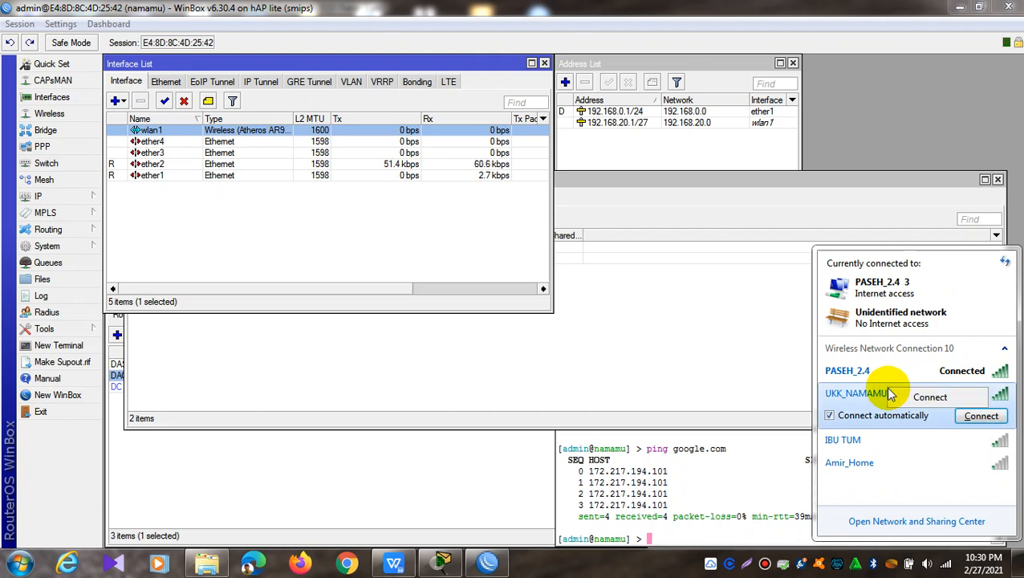
click(855, 415)
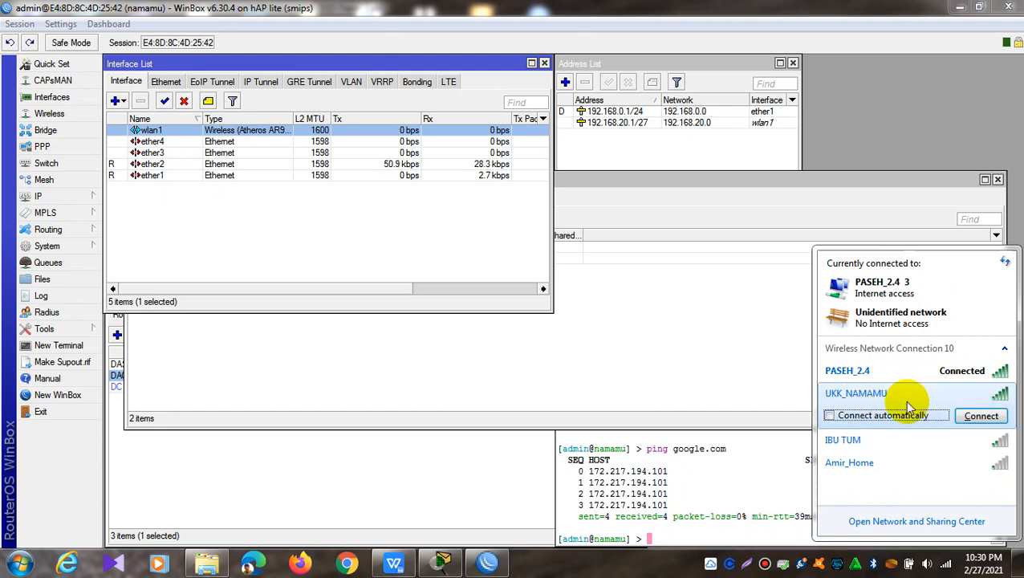
click(969, 418)
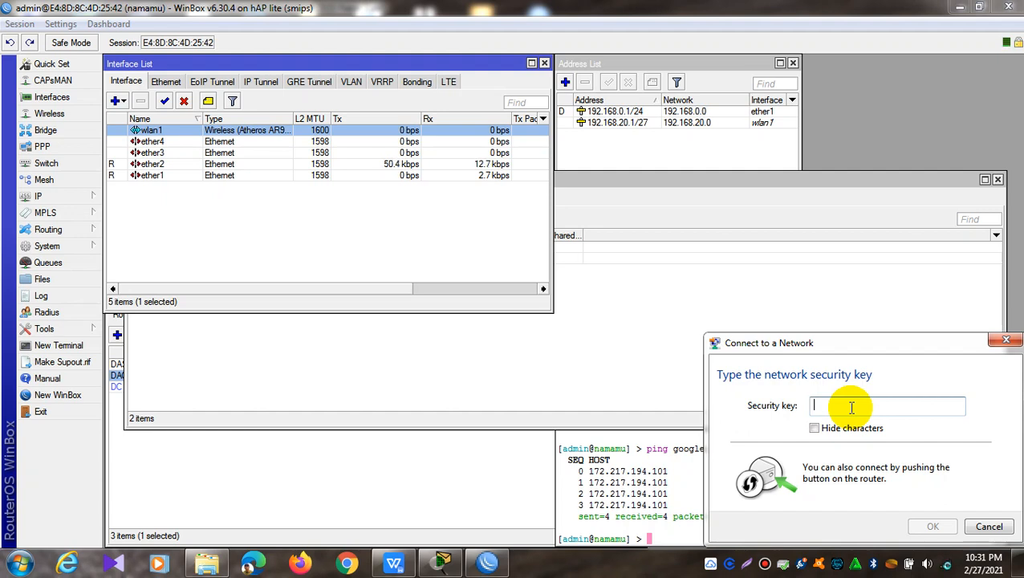
click(983, 526)
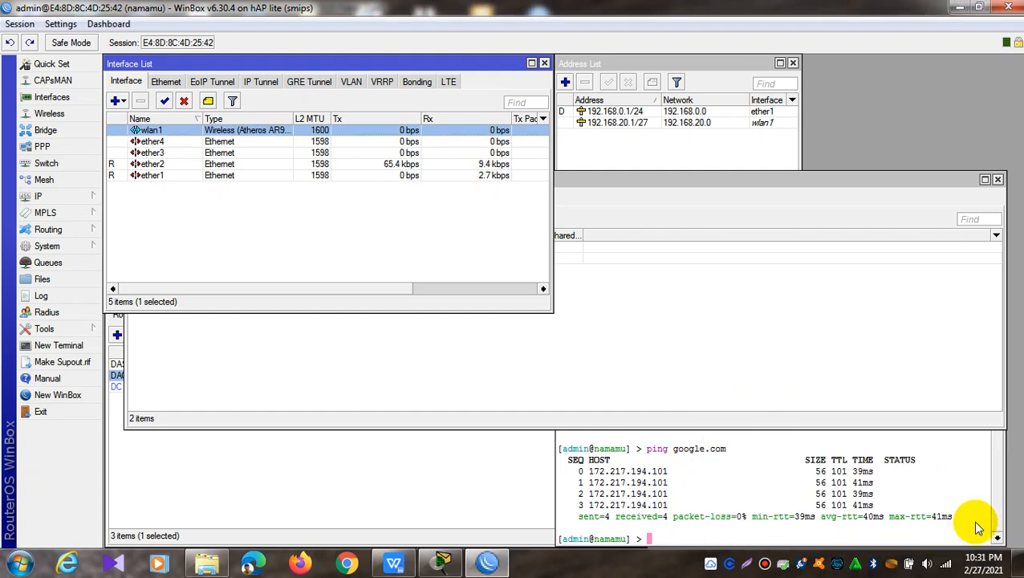